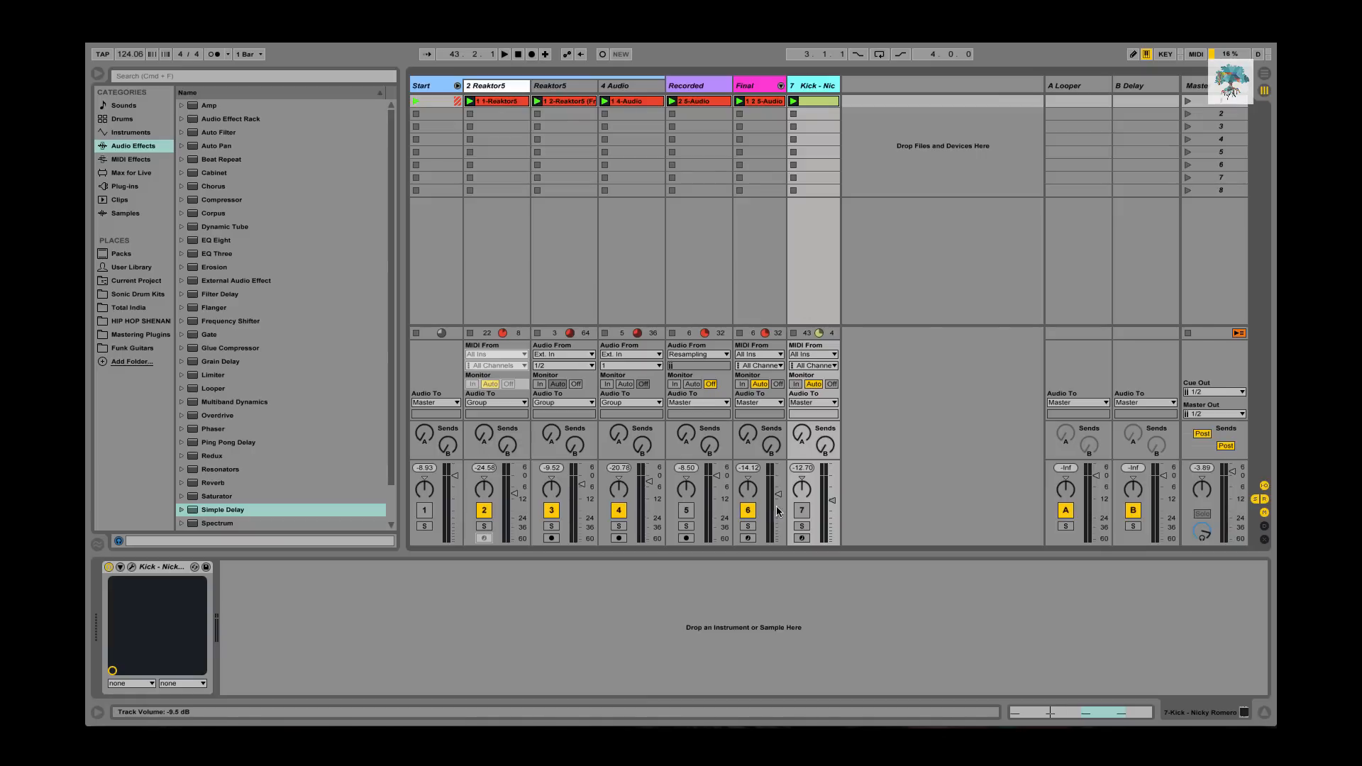
# - Solo the Final track, raise the system volume, audition the track and remove the solo
pyautogui.click(747, 527)
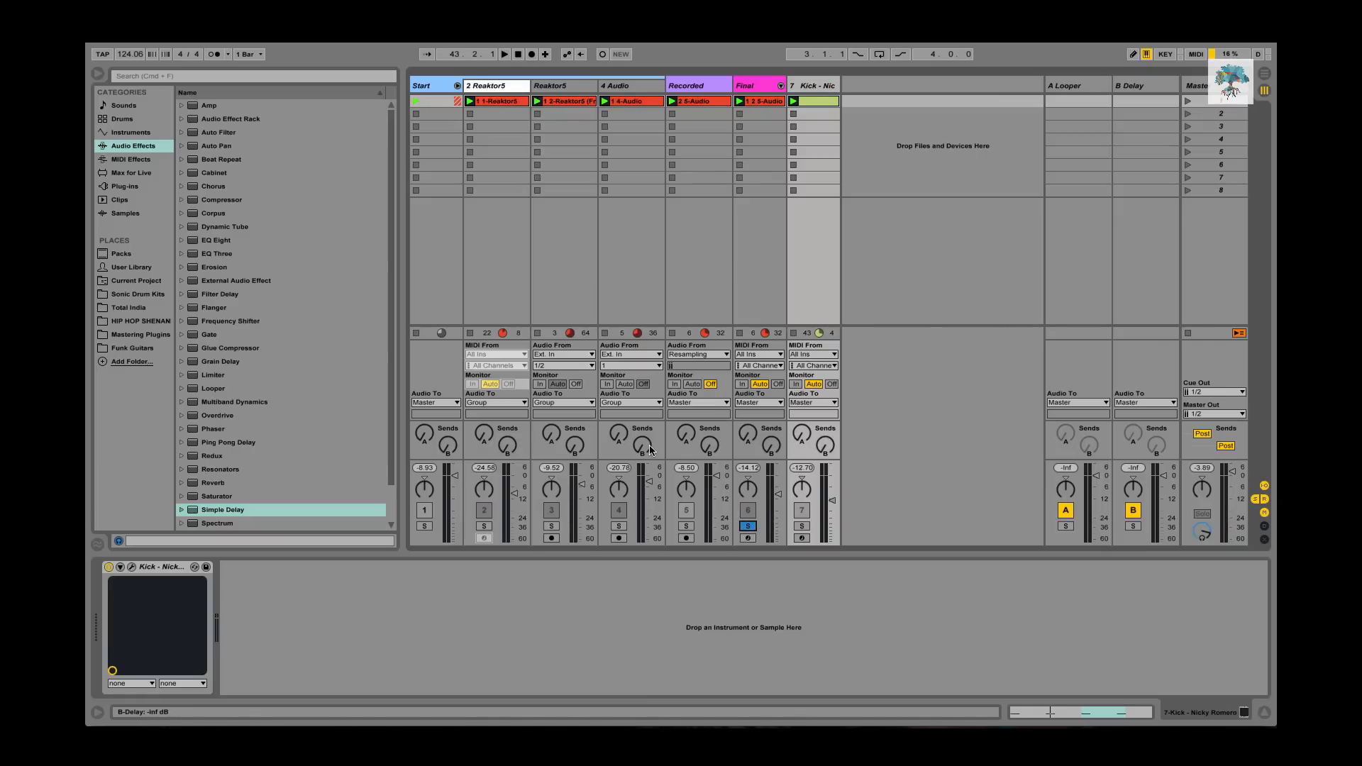
pyautogui.press('XF86AudioRaiseVolume')
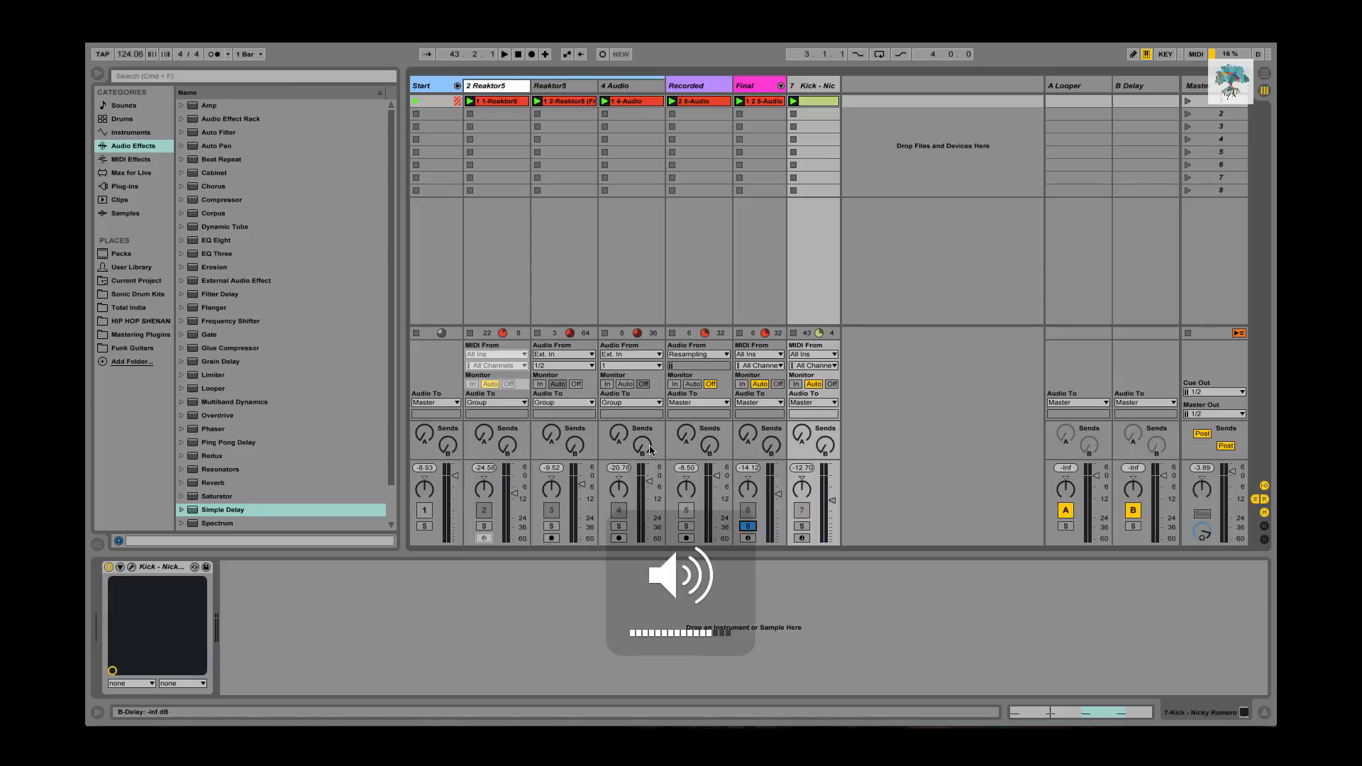
pyautogui.press('space')
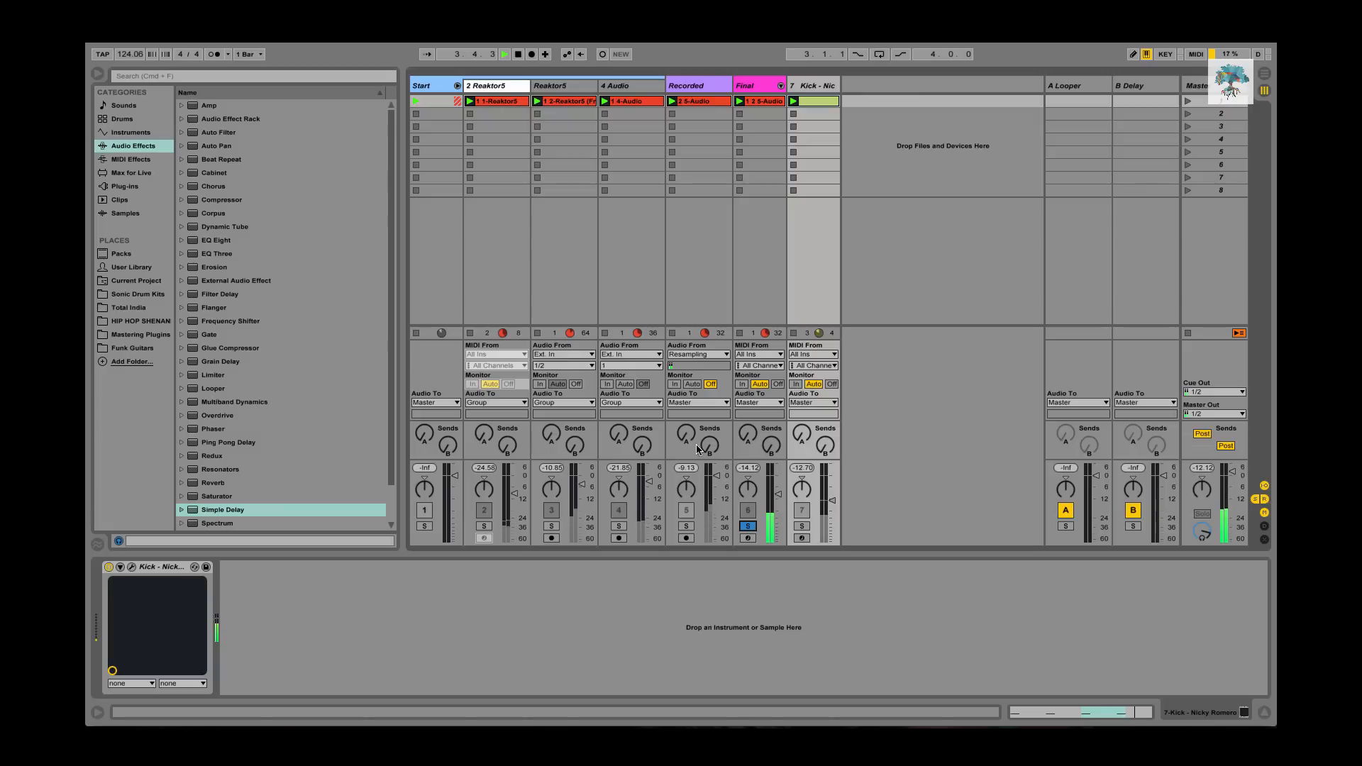
pyautogui.press('space')
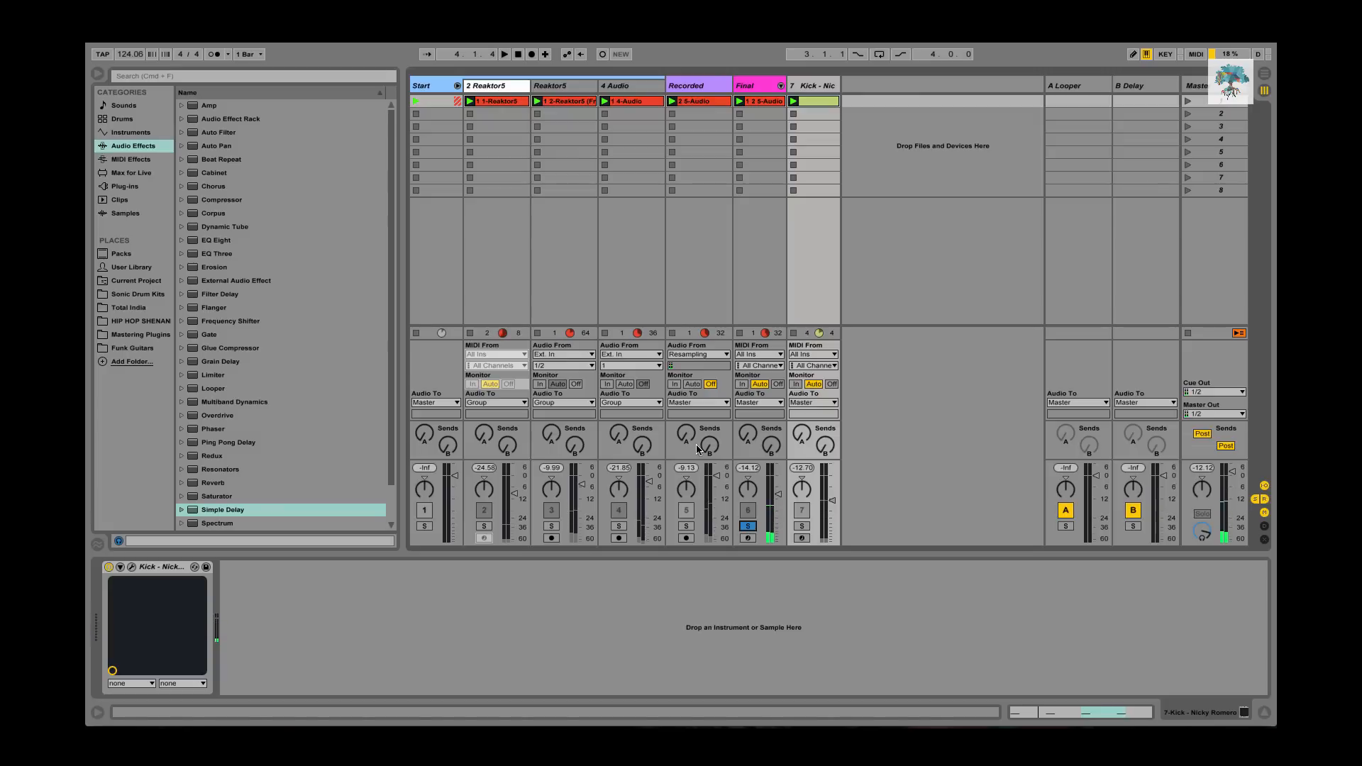
pyautogui.click(751, 528)
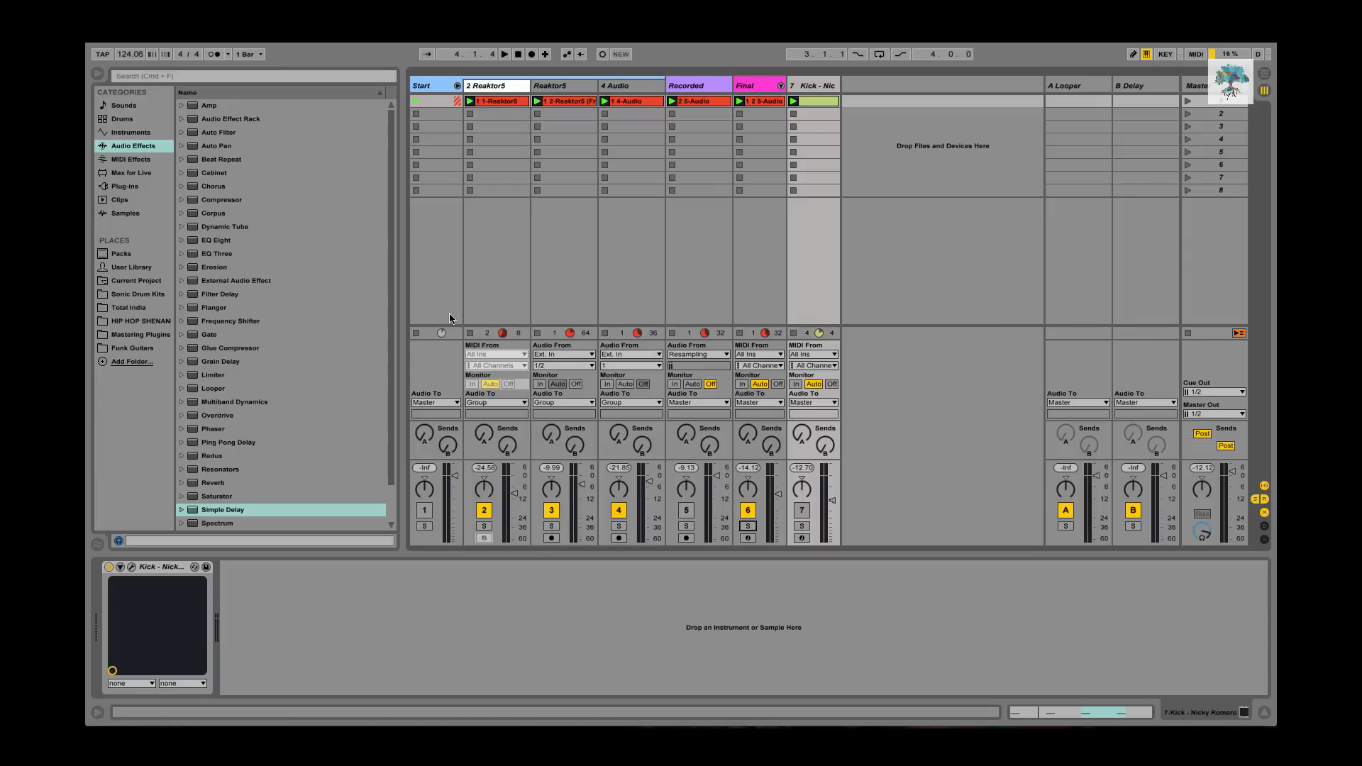
# - Examine the devices on the Start group, 2 Reaktor5, Reaktor5, 4 Audio and Final tracks one by one
pyautogui.click(426, 89)
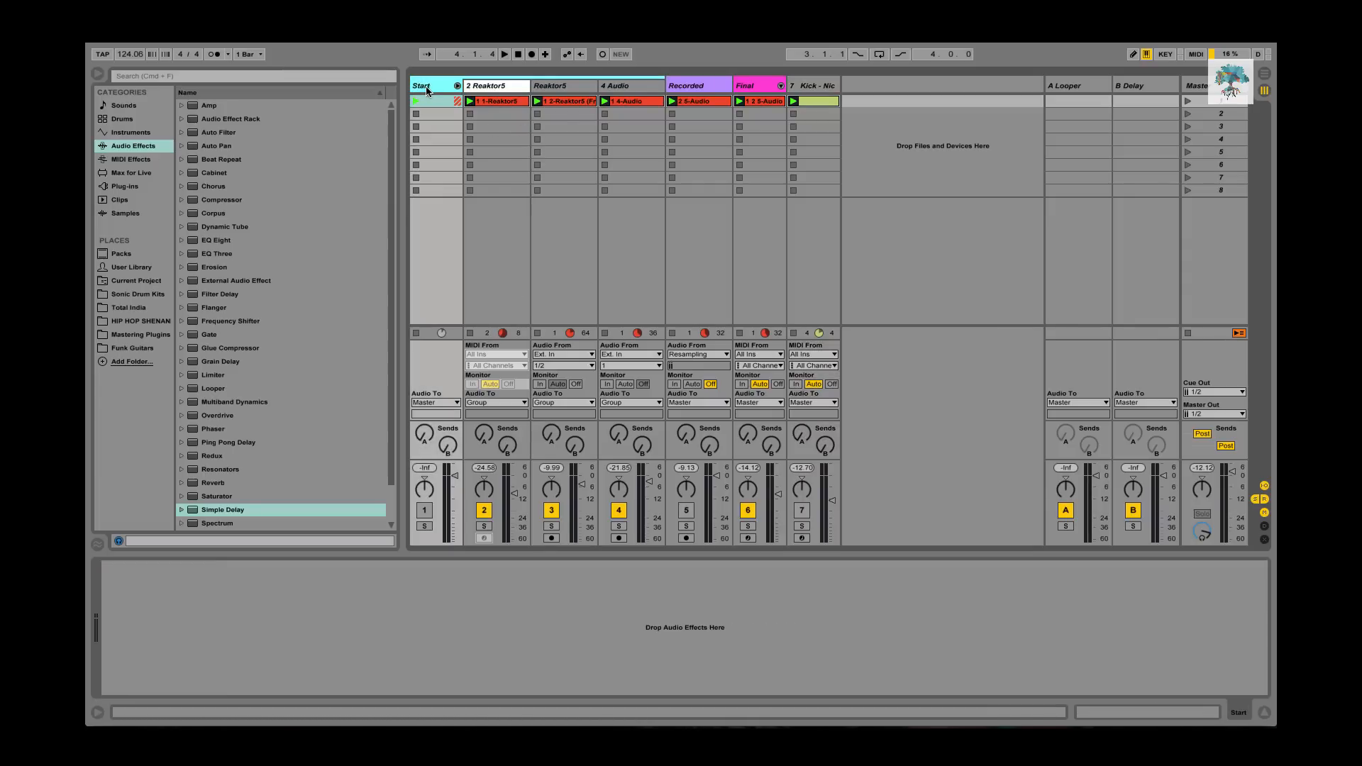
pyautogui.click(499, 88)
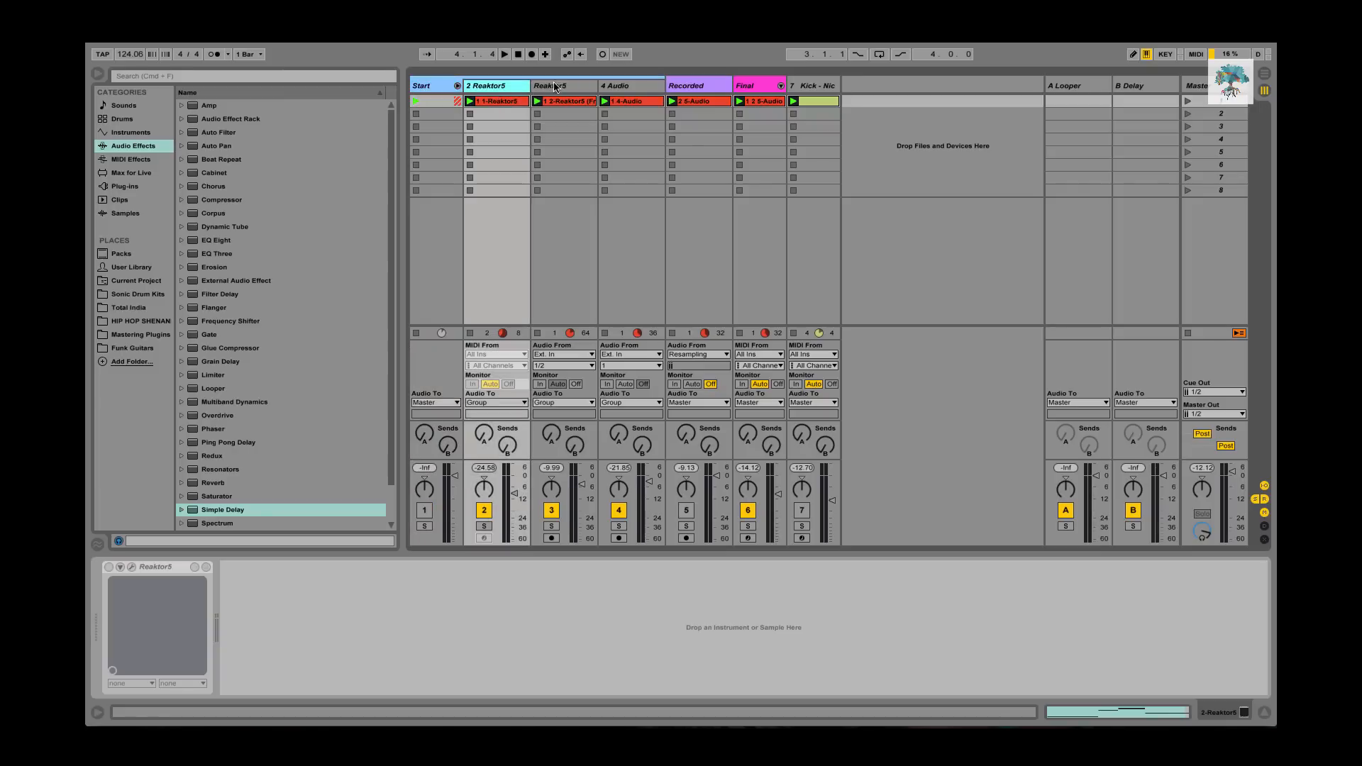
pyautogui.click(571, 86)
pyautogui.click(640, 79)
pyautogui.click(634, 88)
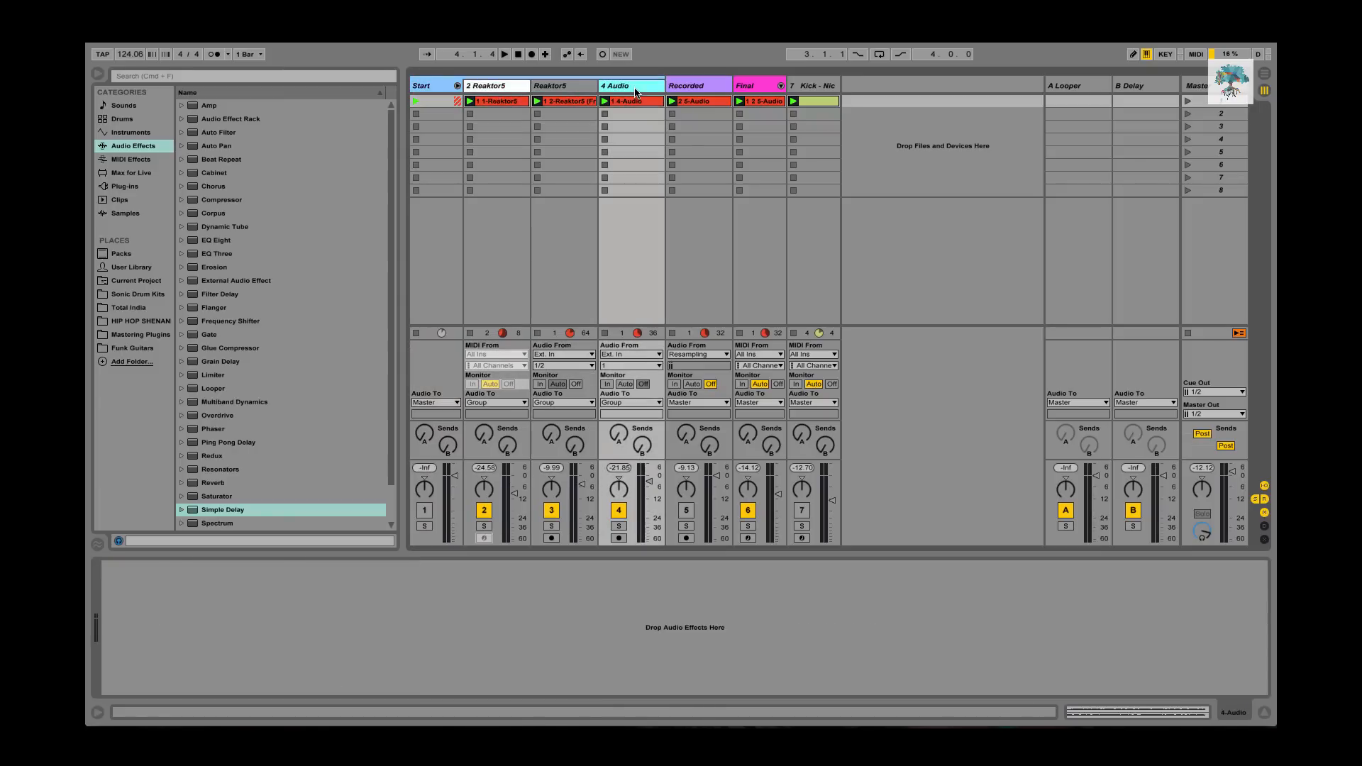
pyautogui.click(578, 90)
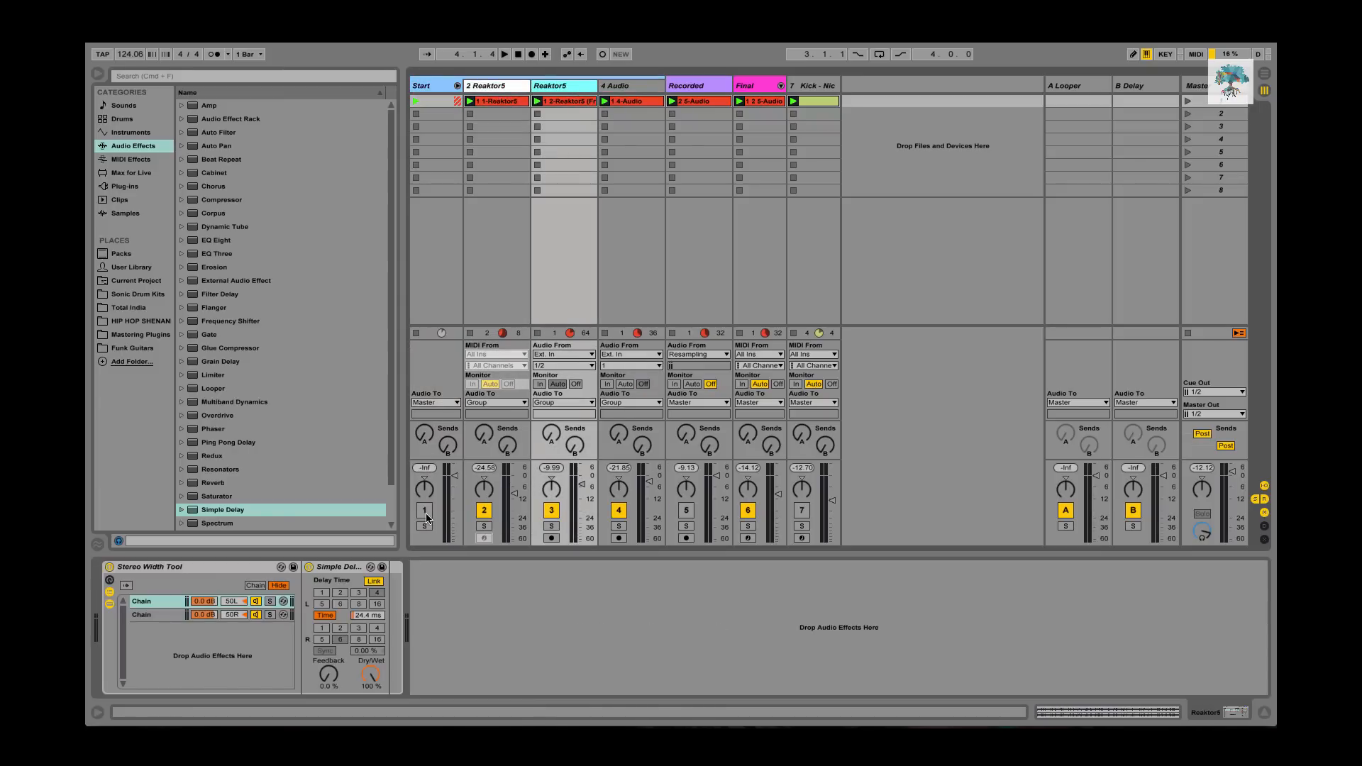
pyautogui.click(754, 89)
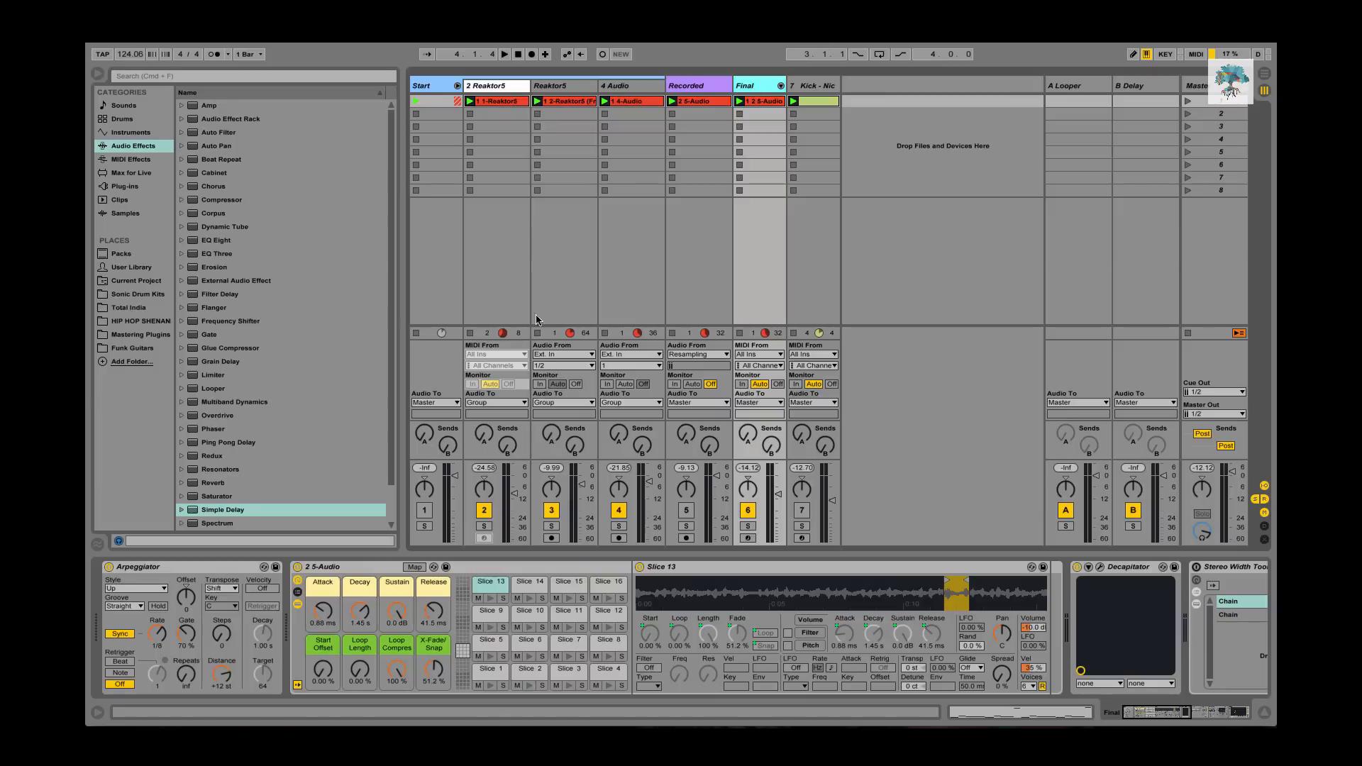
# - Solo the Start group and inspect the contents of the Final, Reaktor5 and 4 Audio clips
pyautogui.click(424, 526)
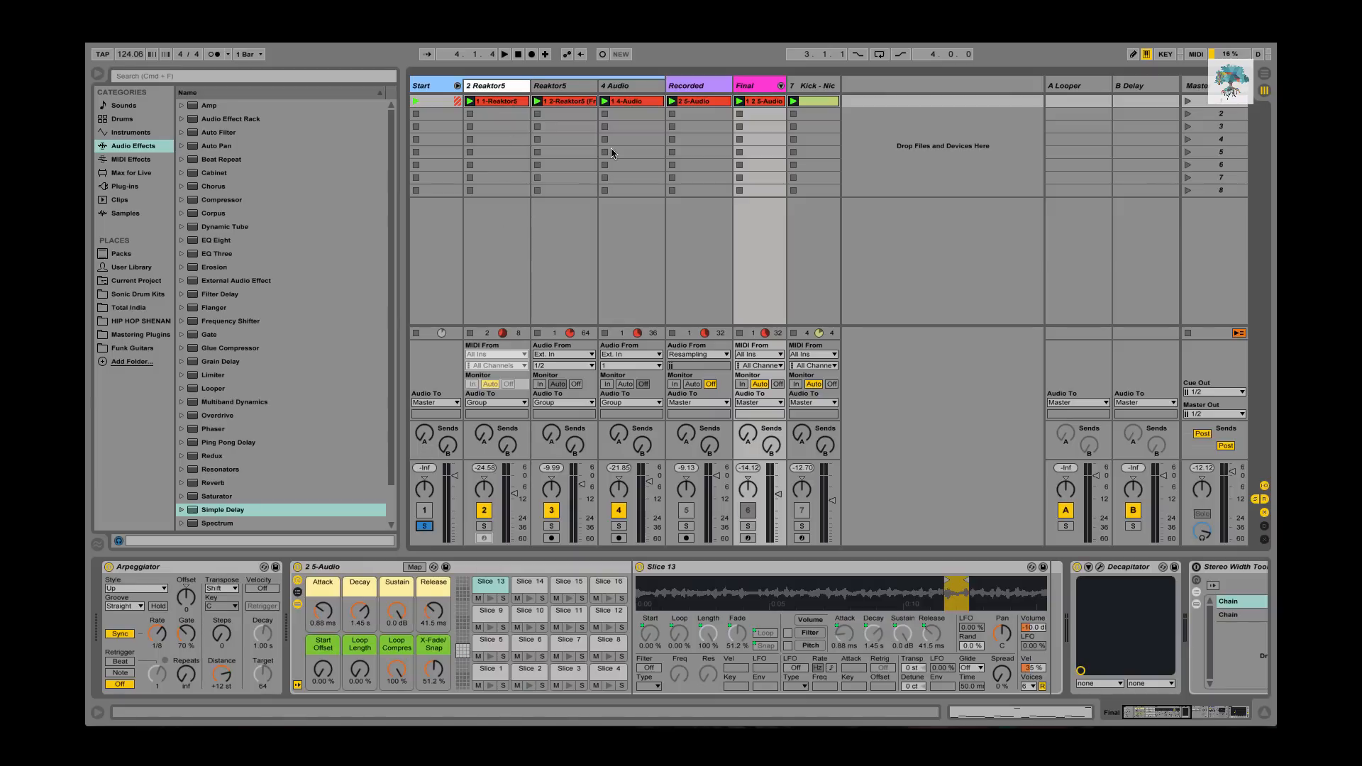
pyautogui.press('Tab')
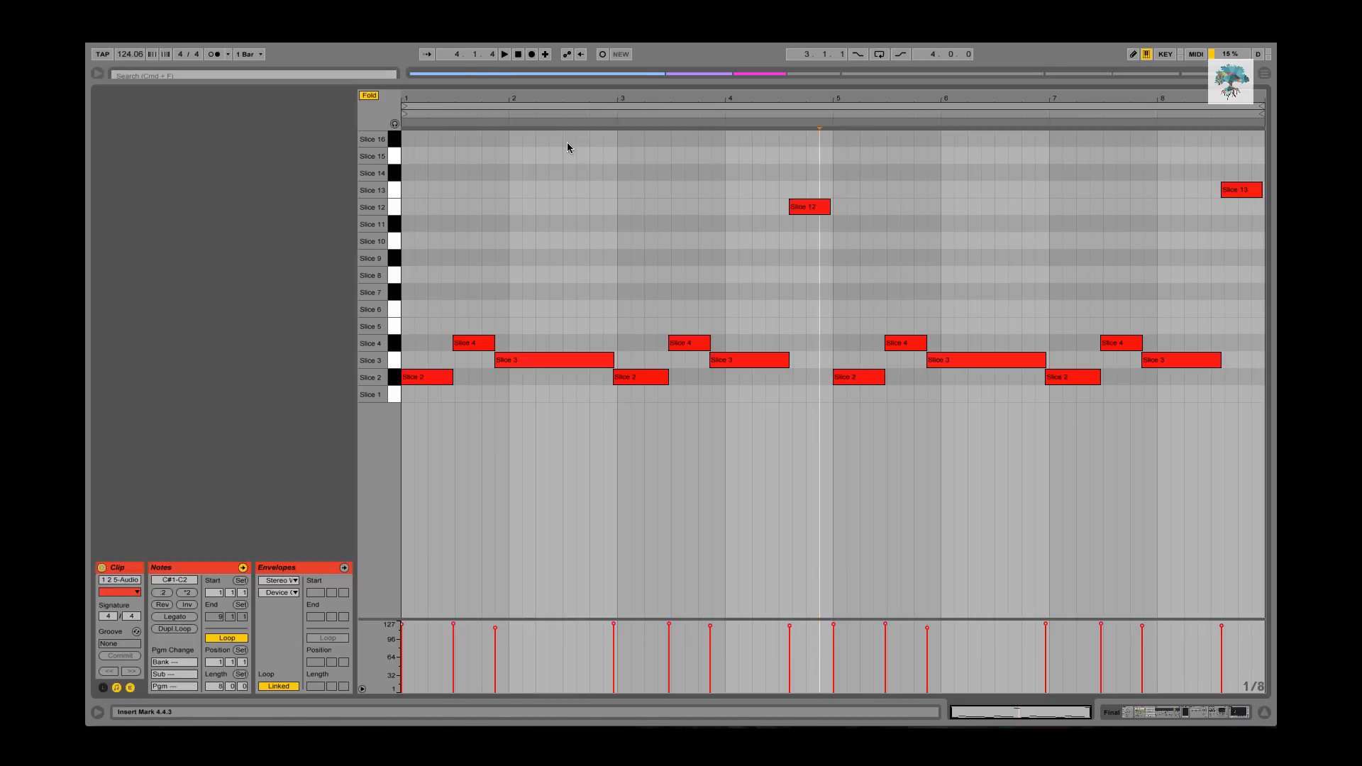
pyautogui.press('Tab')
pyautogui.click(567, 118)
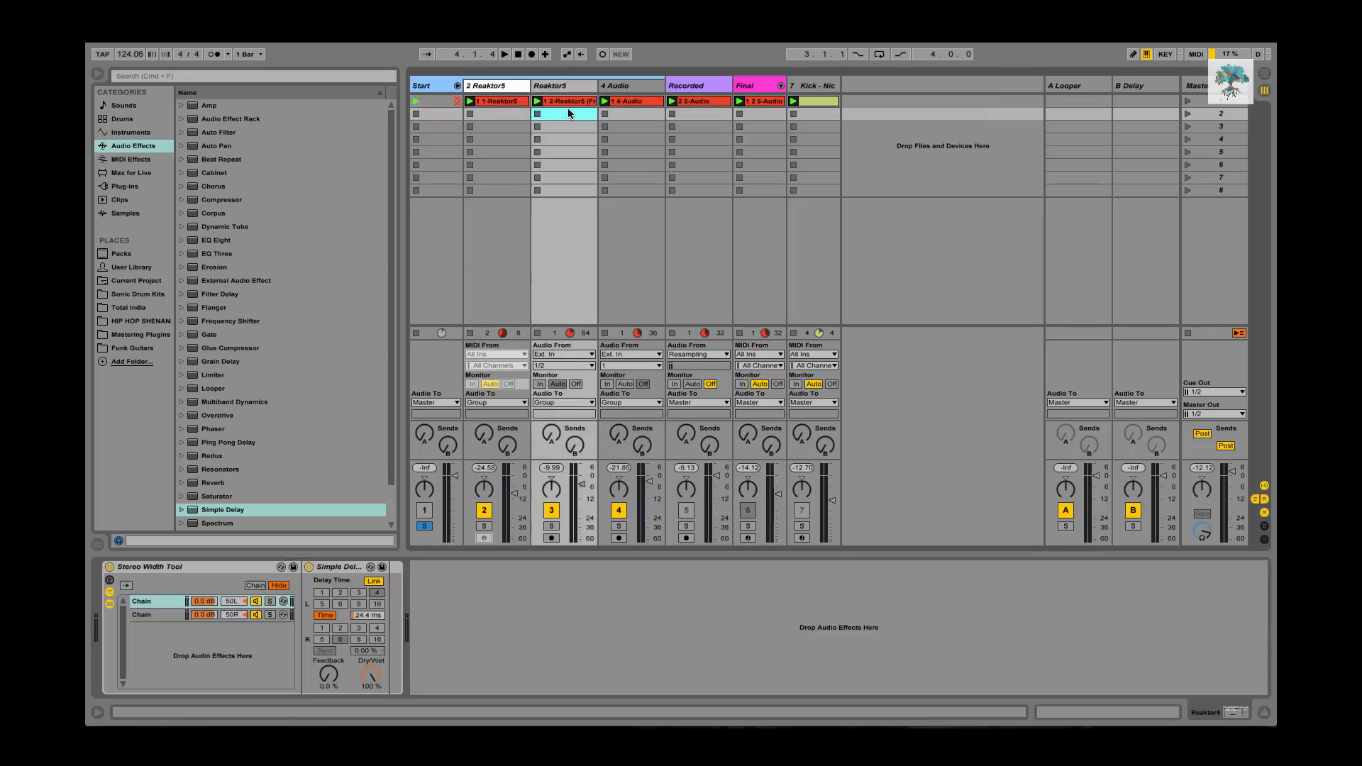
pyautogui.doubleClick(568, 103)
pyautogui.hotkey('shift', 'Tab')
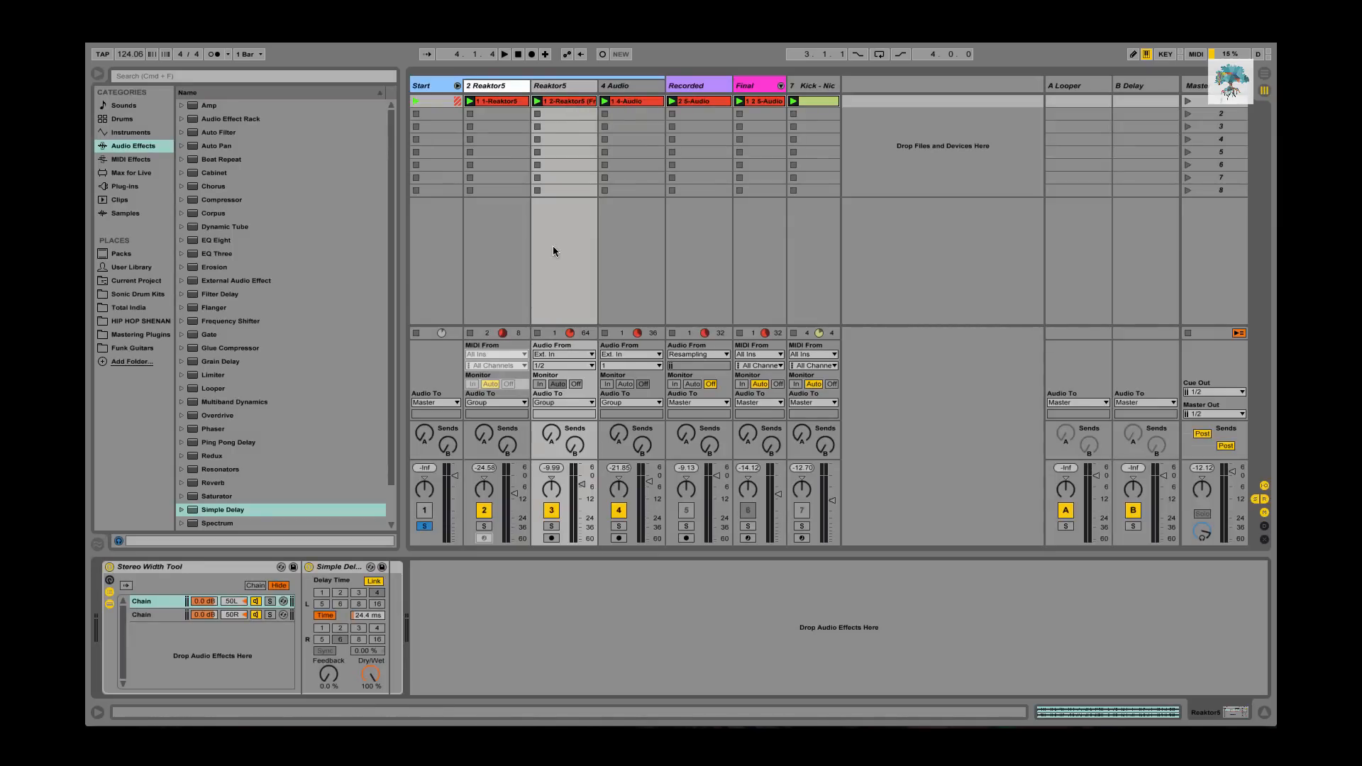
pyautogui.click(626, 109)
pyautogui.doubleClick(626, 103)
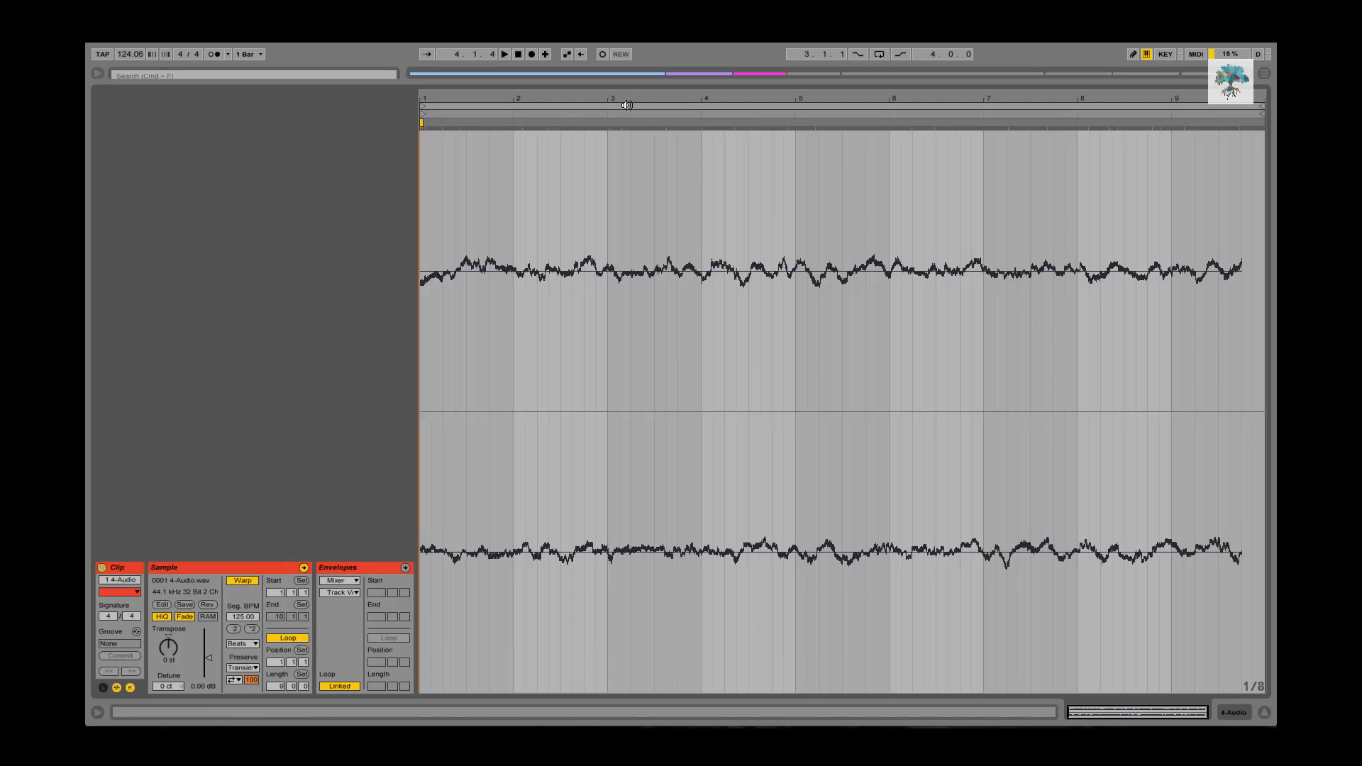
pyautogui.hotkey('shift', 'Tab')
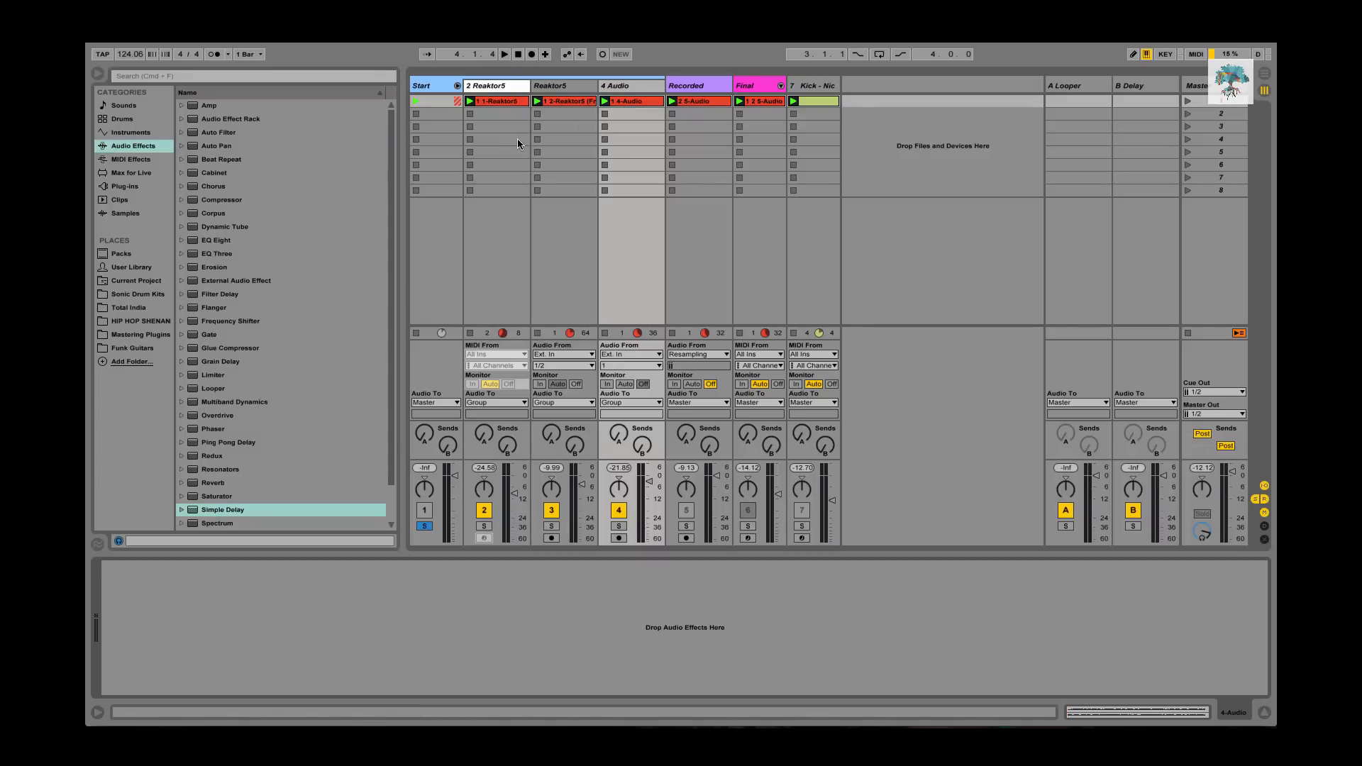
# - Audition the 2 Reaktor5 track and the whole Start group in solo, leaving both unsoloed
pyautogui.click(485, 526)
pyautogui.press('space')
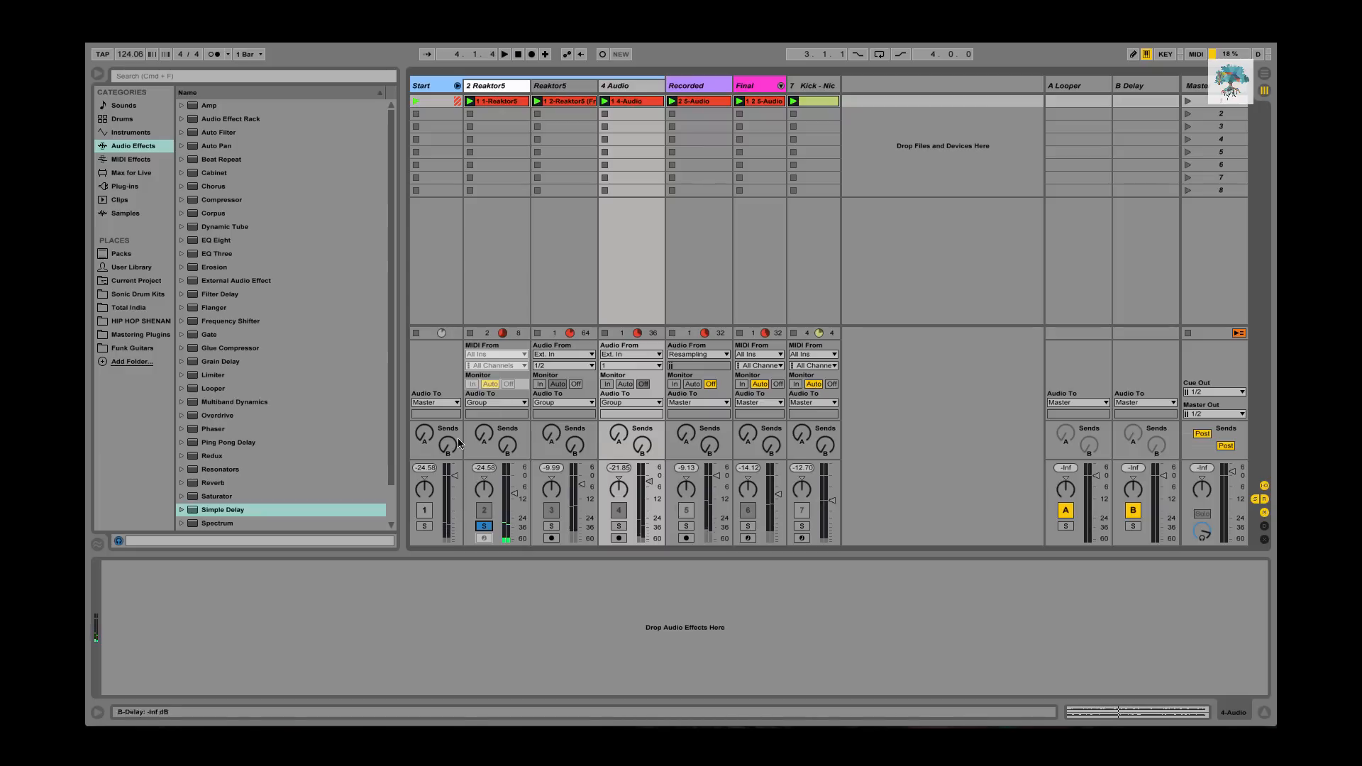
pyautogui.click(423, 526)
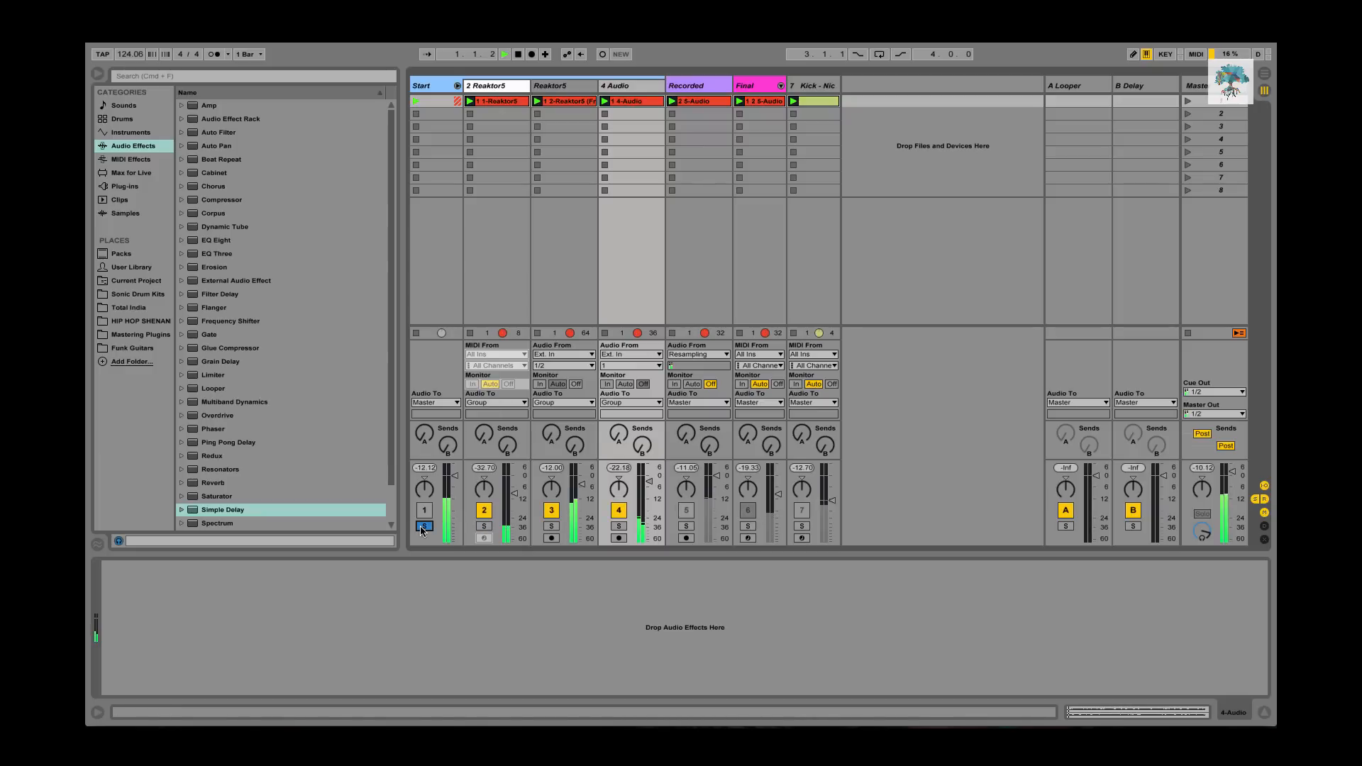
pyautogui.click(484, 526)
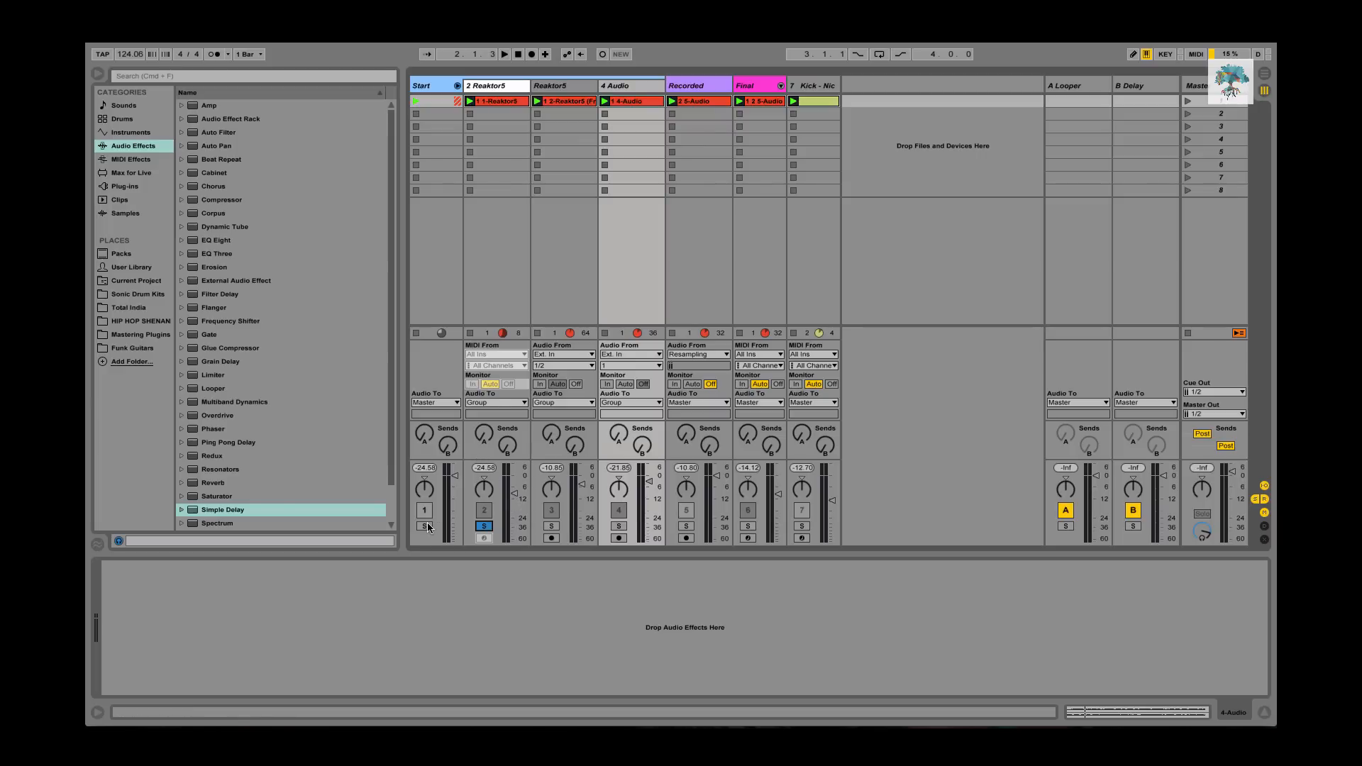
pyautogui.click(484, 526)
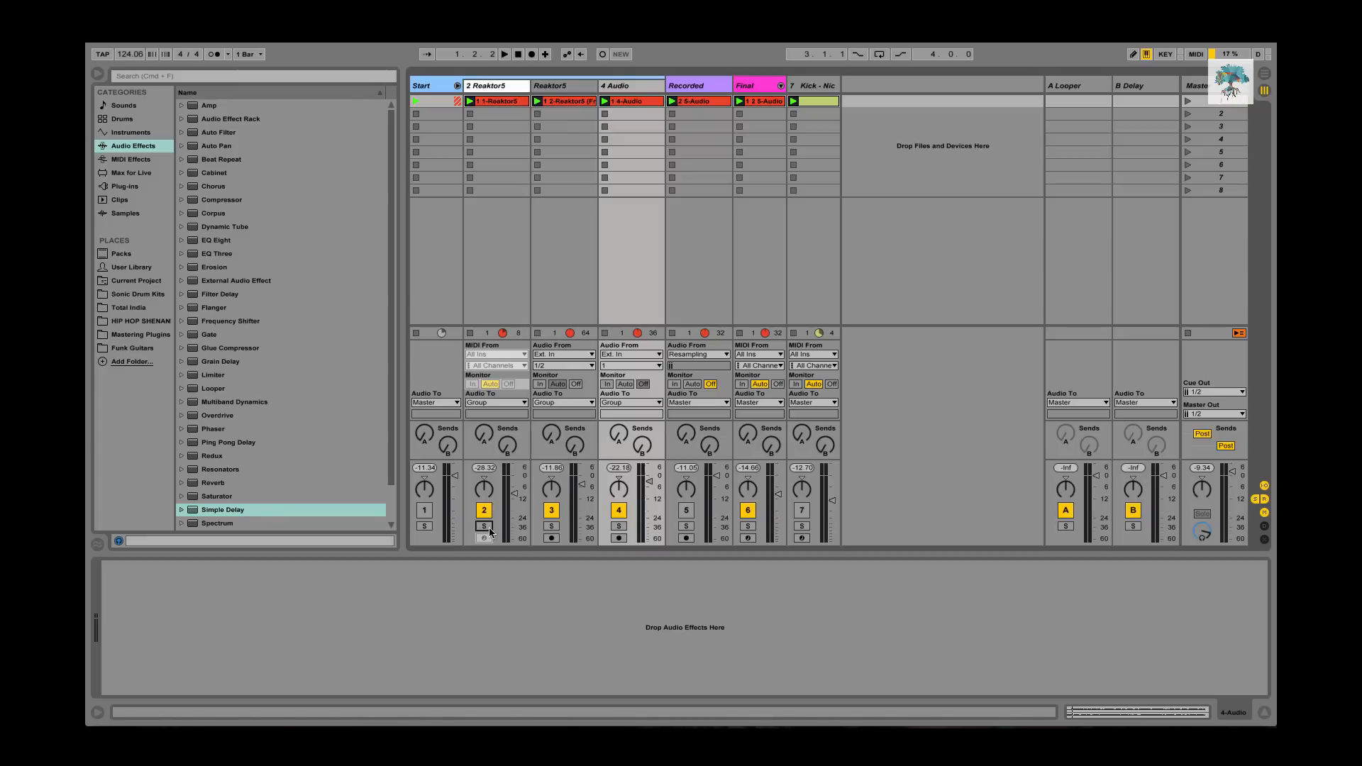
# - Activate the Start group and audition its Reaktor5 audio track in solo, selecting the 2 Reaktor5 track during playback
pyautogui.click(551, 527)
pyautogui.press('space')
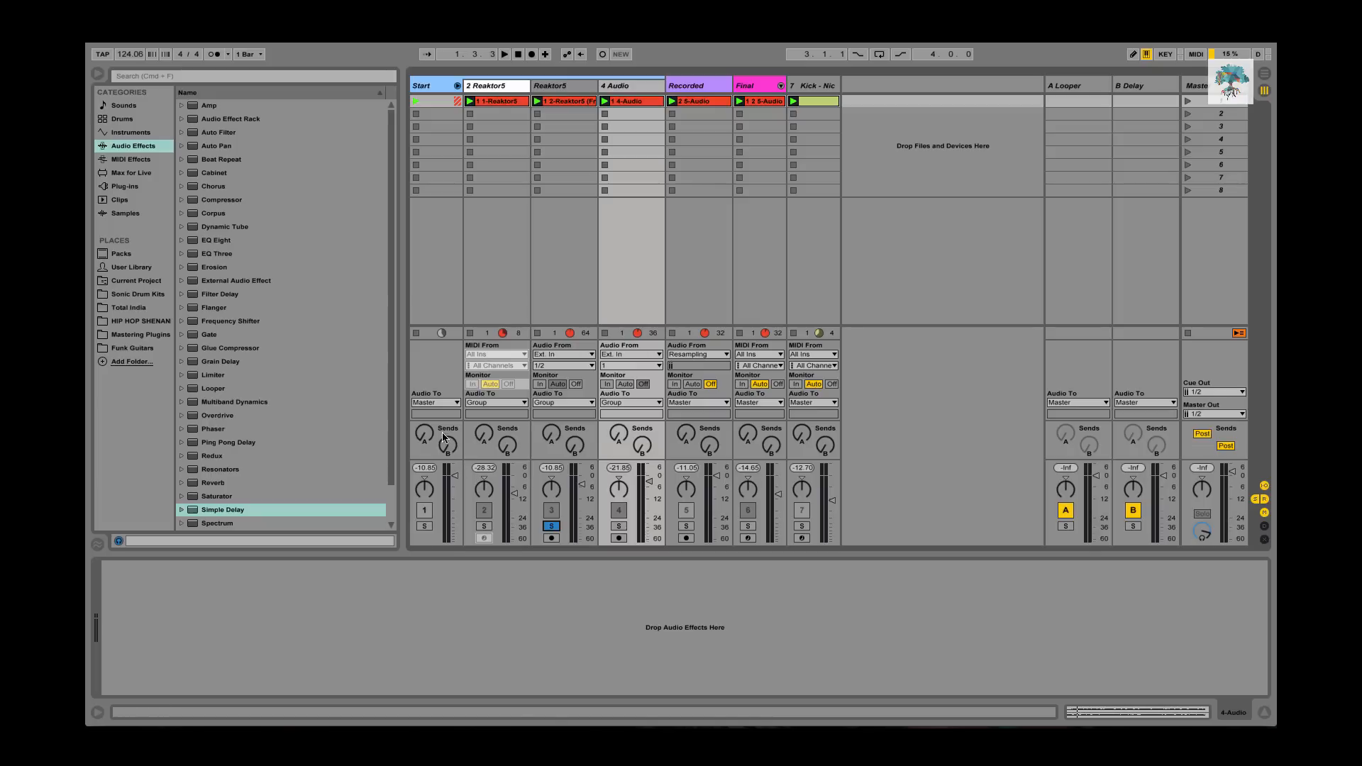
pyautogui.click(423, 509)
pyautogui.press('space')
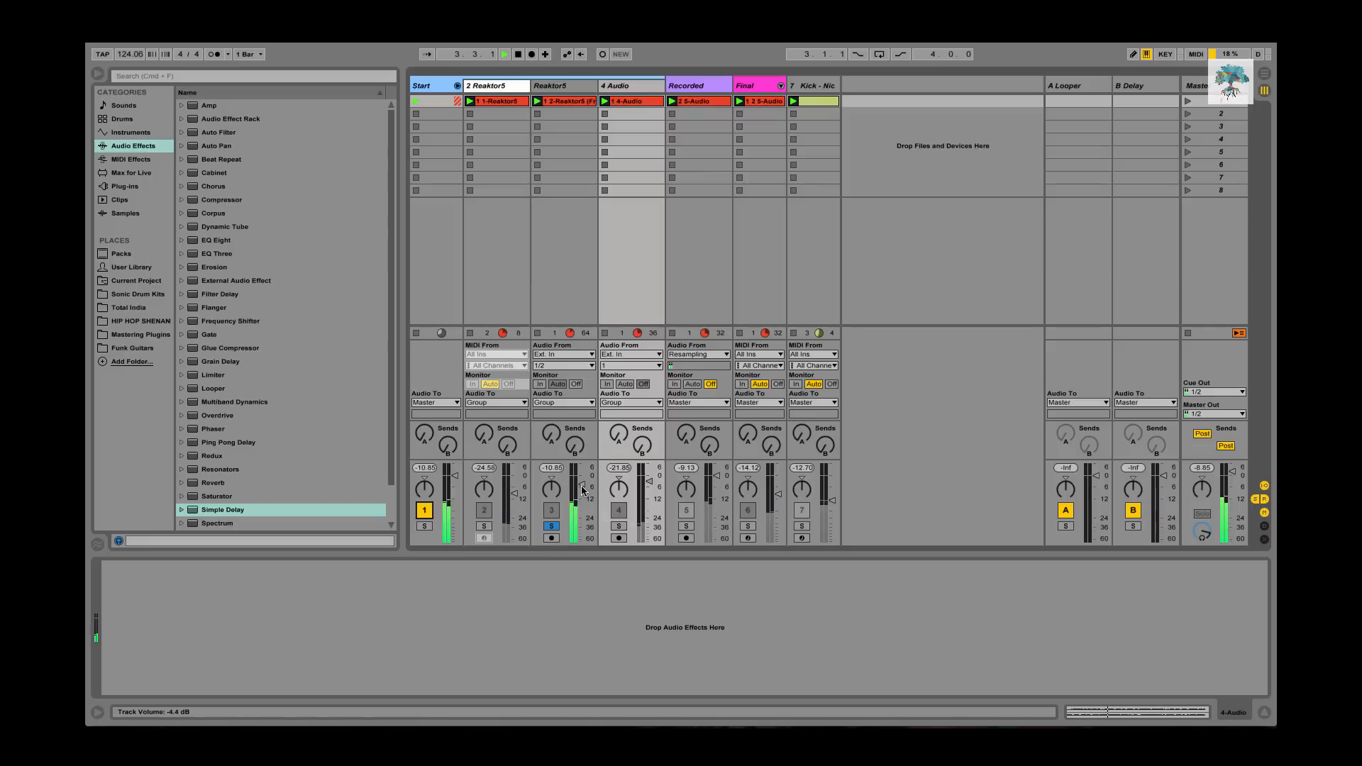
pyautogui.click(551, 196)
pyautogui.click(514, 86)
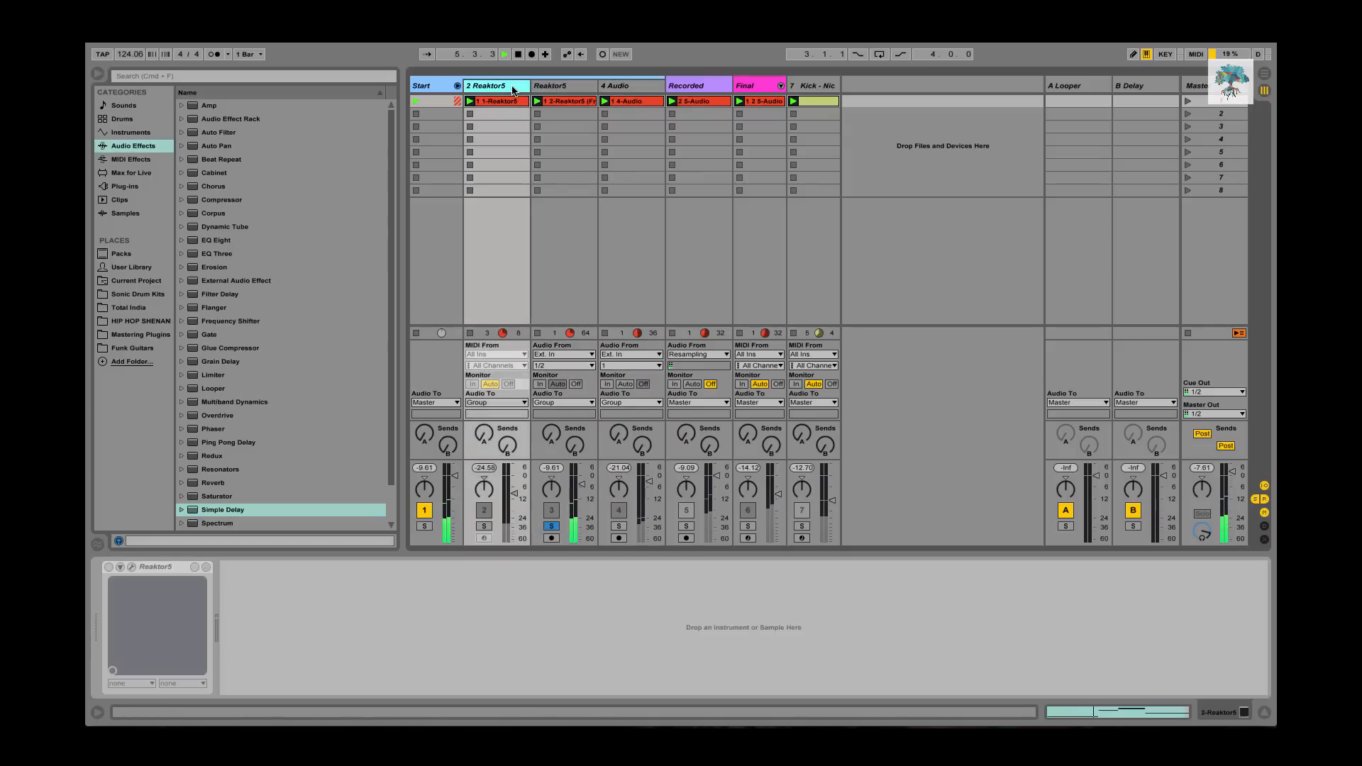
pyautogui.press('space')
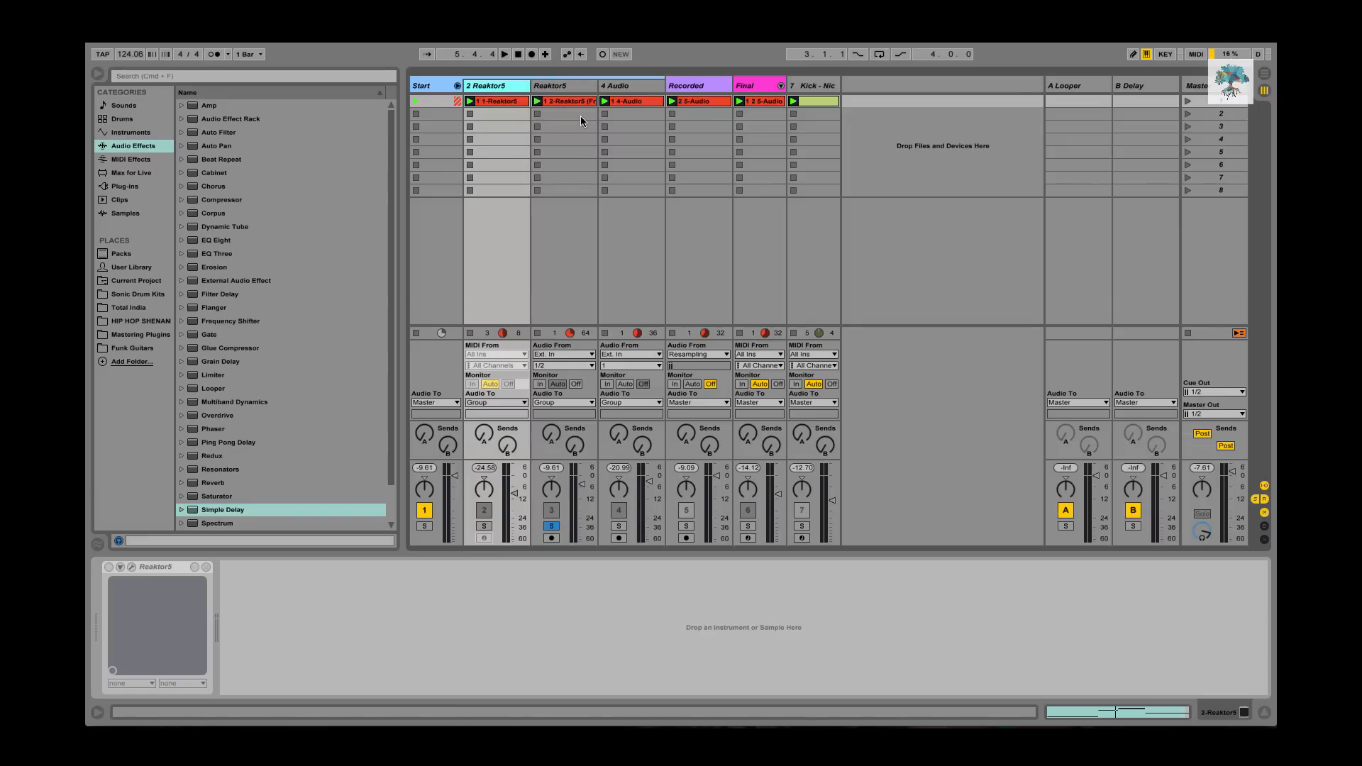
# - Audition the 2 Reaktor5 track in solo, followed by the 4 Audio track in solo
pyautogui.click(488, 525)
pyautogui.press('space')
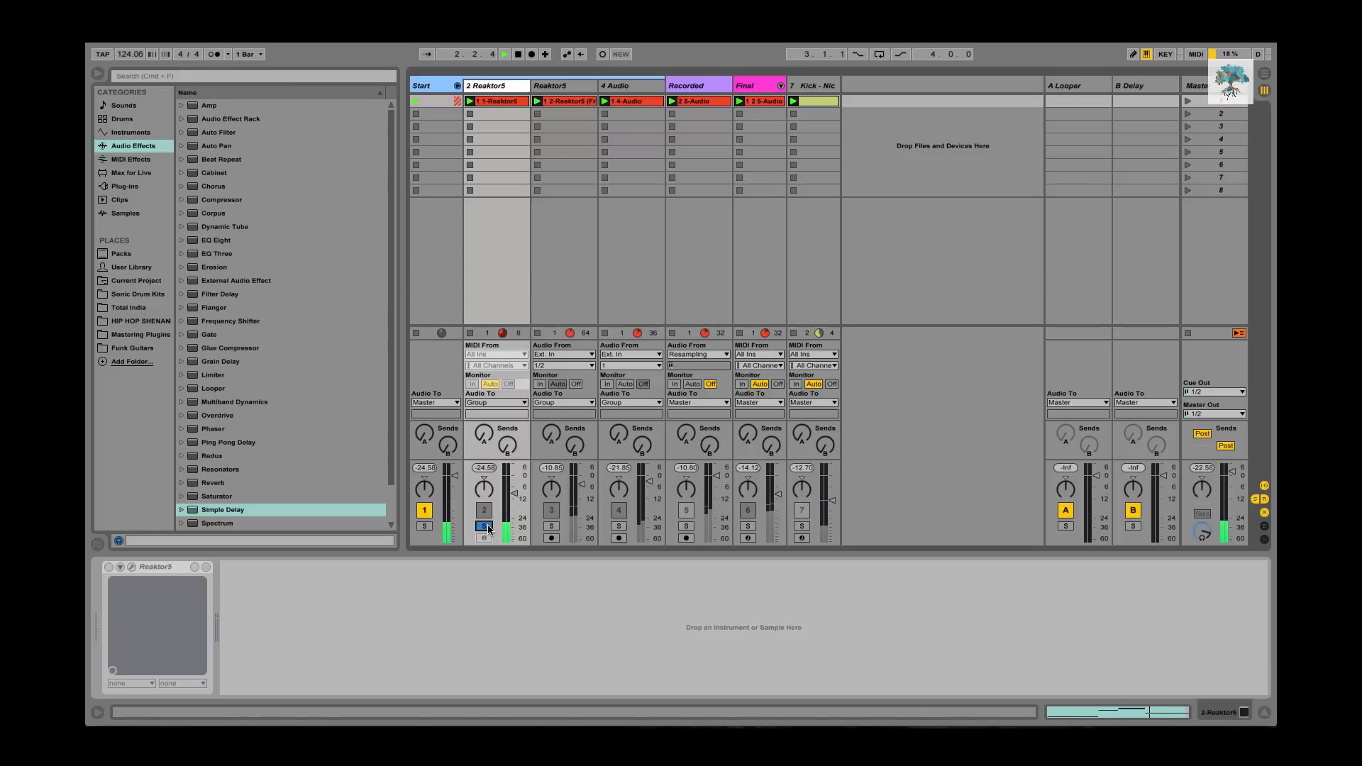
pyautogui.press('space')
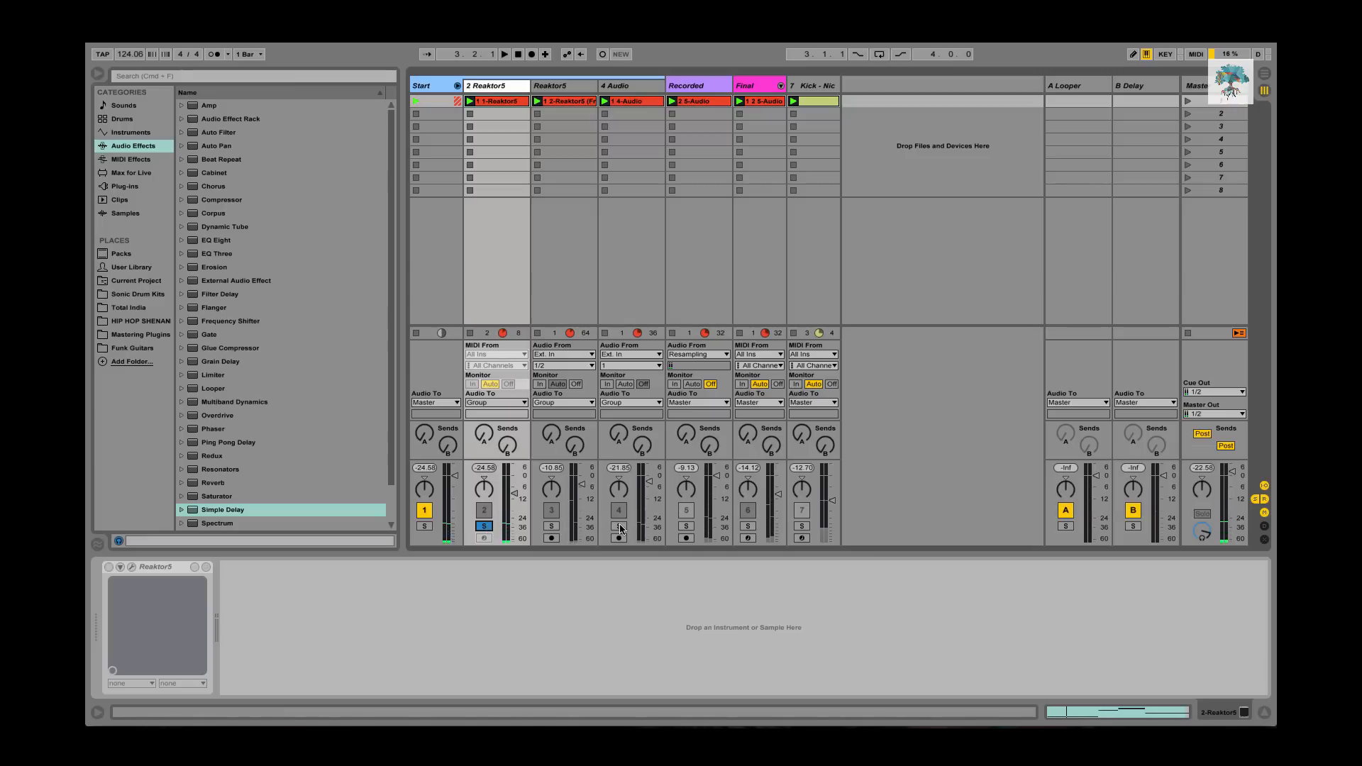
pyautogui.click(620, 527)
pyautogui.press('space')
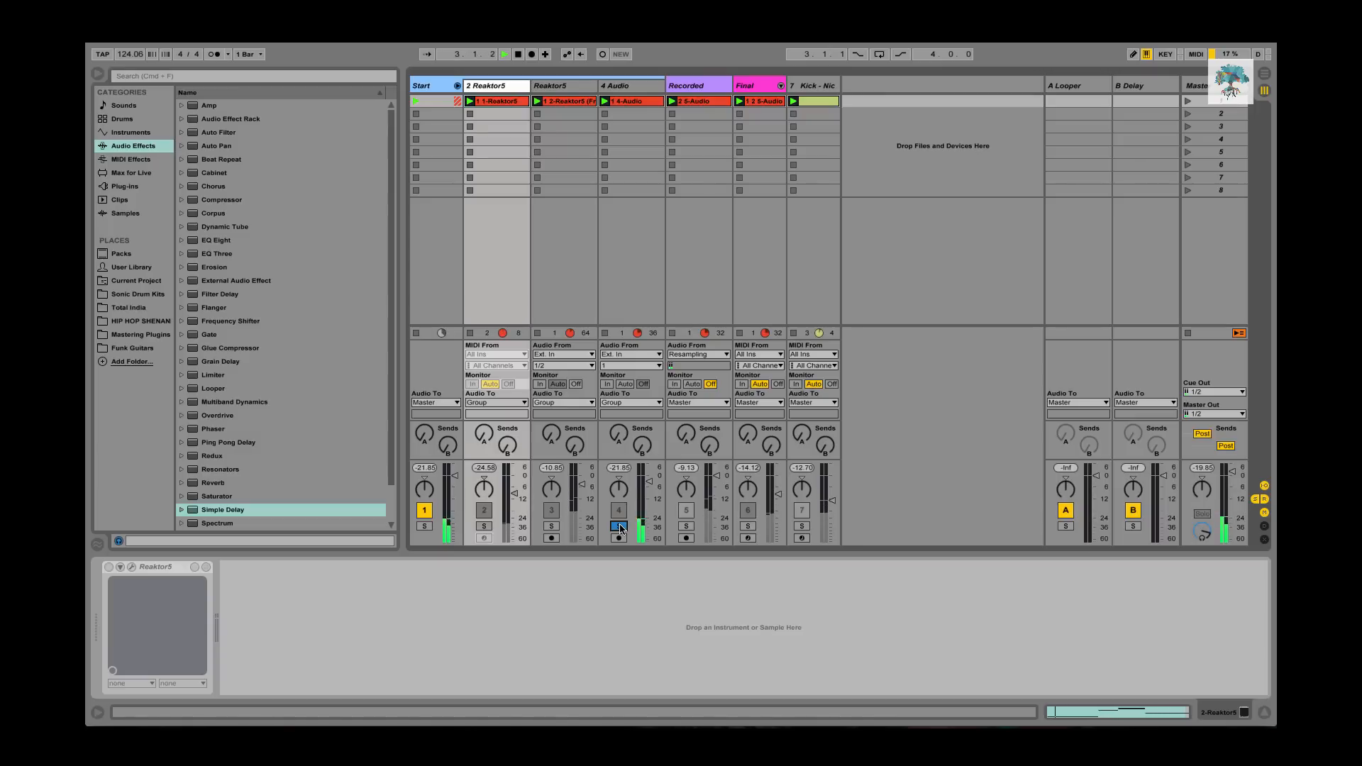
pyautogui.press('space')
# - Solo the Start group to hear its three layers together, and remove the solo
pyautogui.click(424, 527)
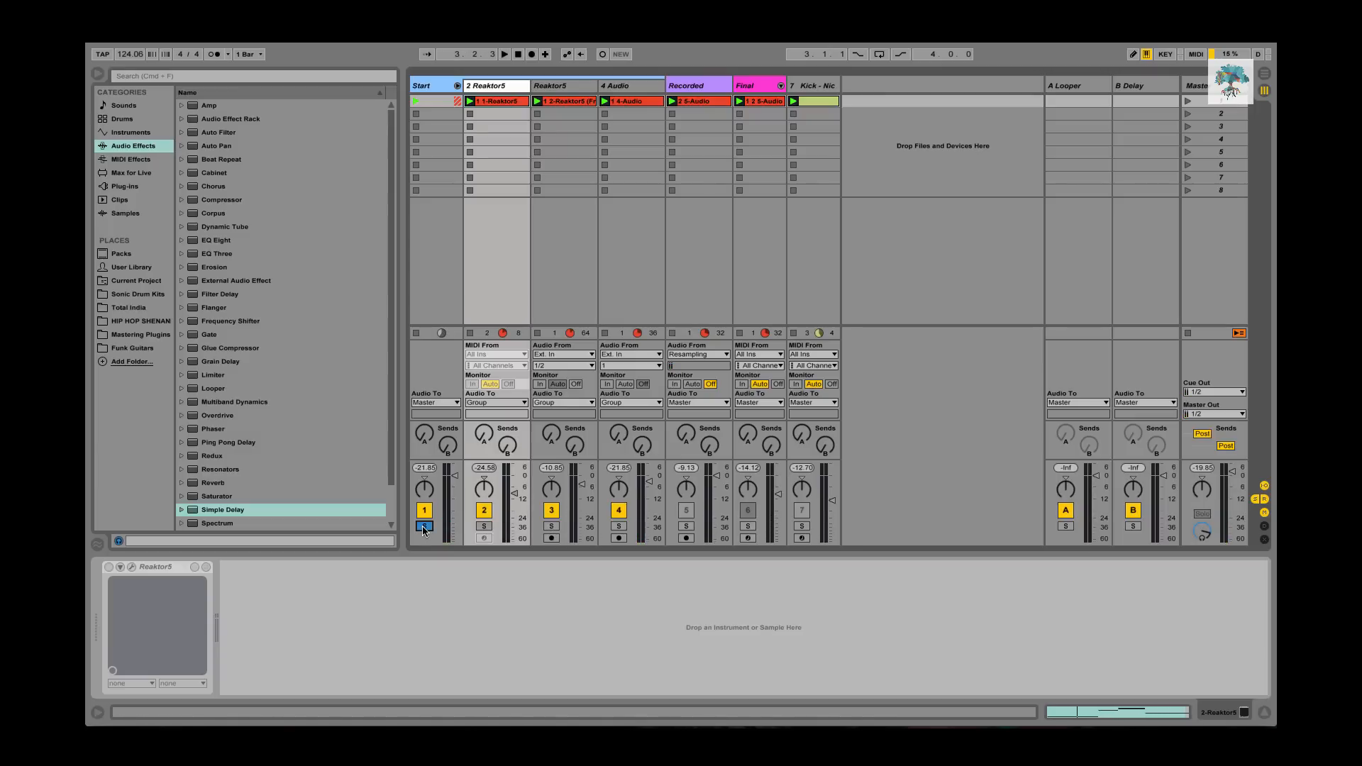
pyautogui.press('space')
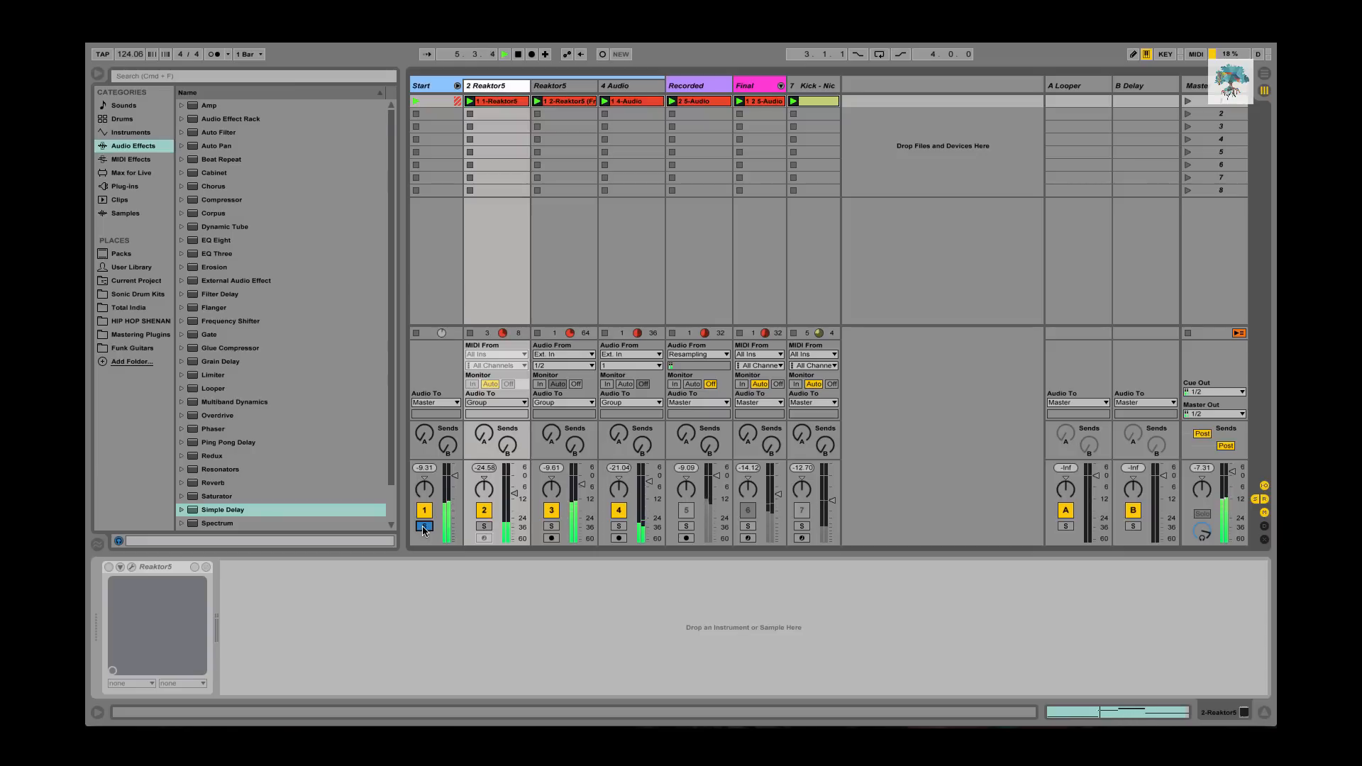
pyautogui.click(431, 526)
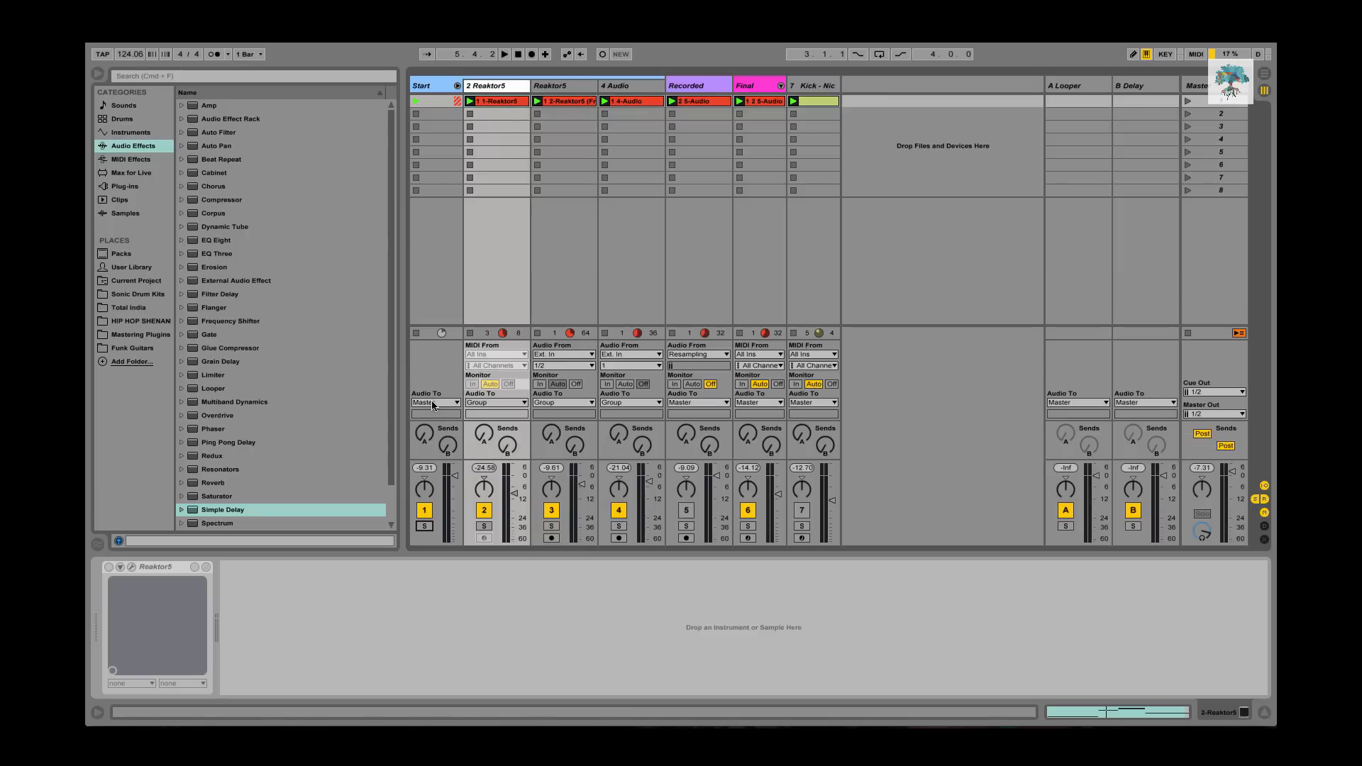
# - Inspect the waveform of the 2 5-Audio clip on the Recorded track and return to the session overview
pyautogui.click(683, 86)
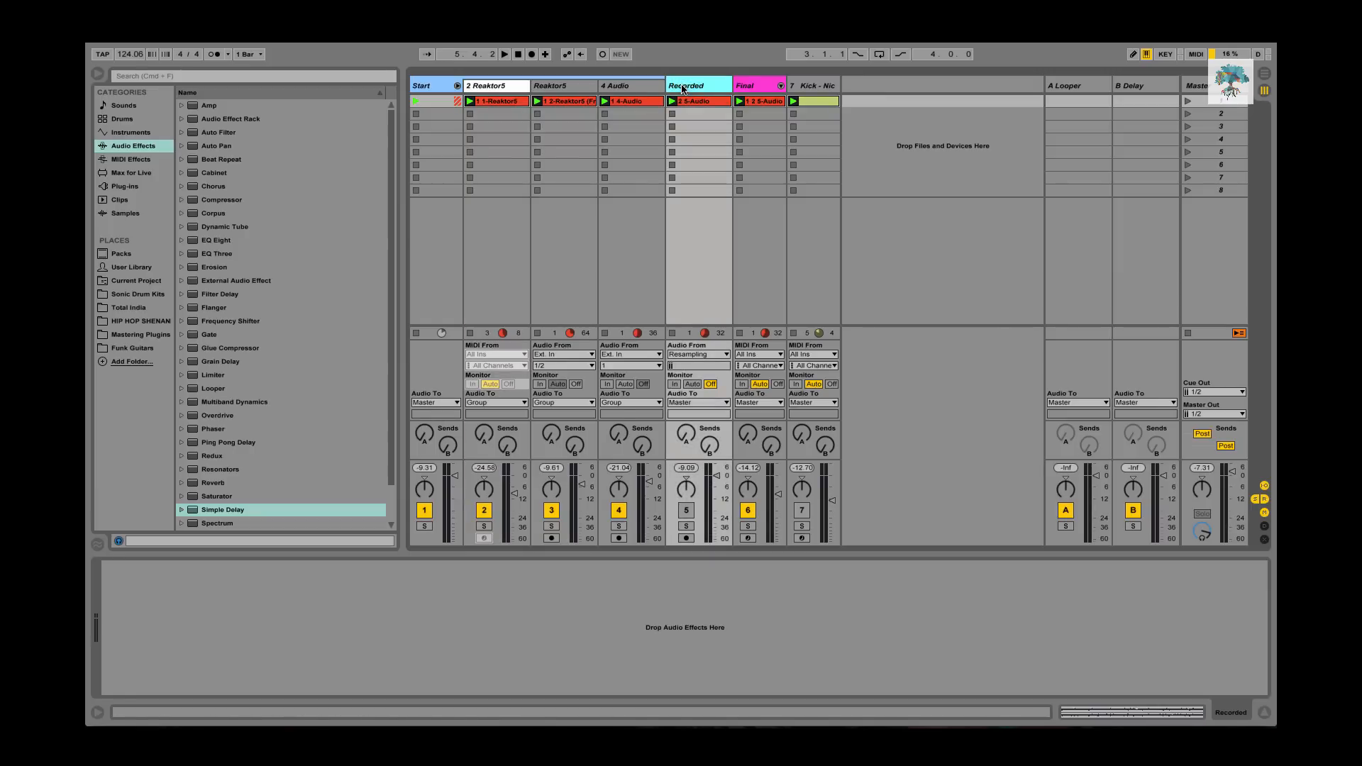
pyautogui.click(707, 104)
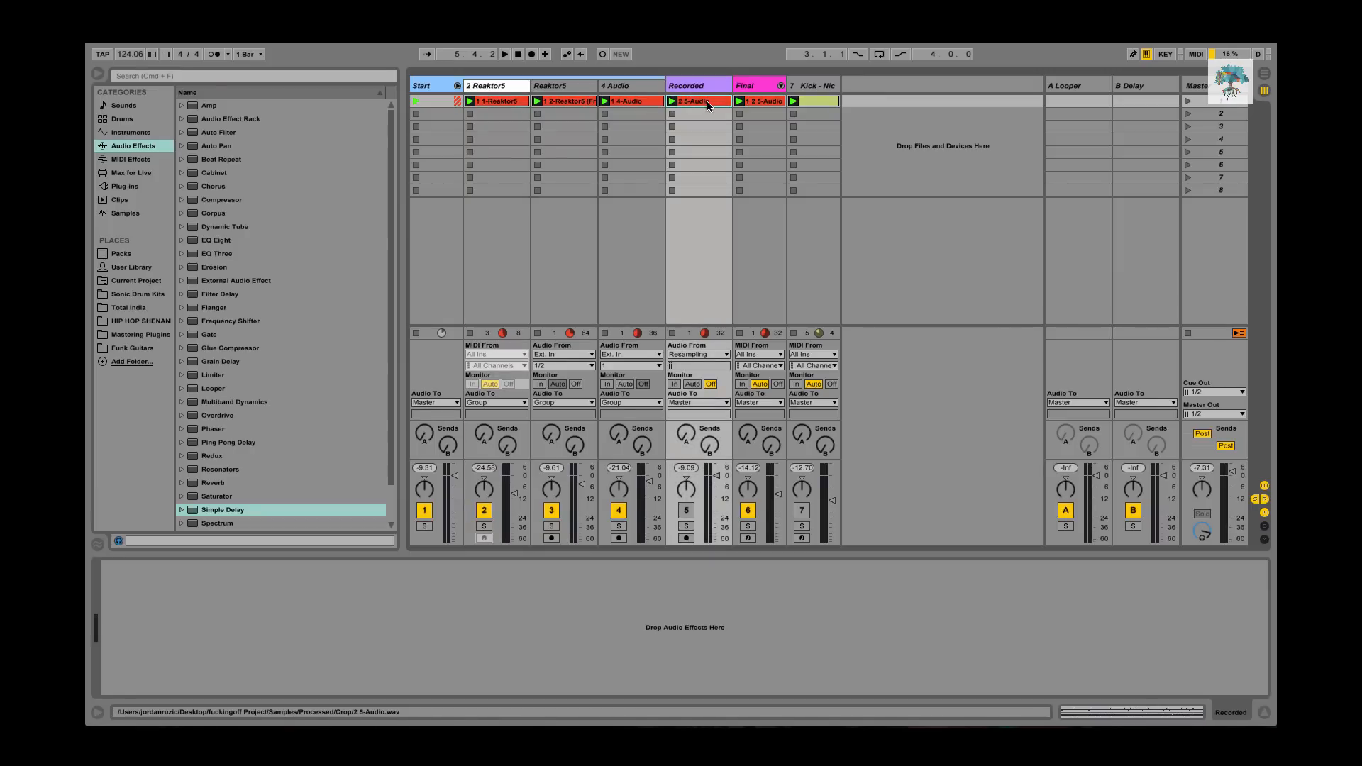
pyautogui.doubleClick(707, 106)
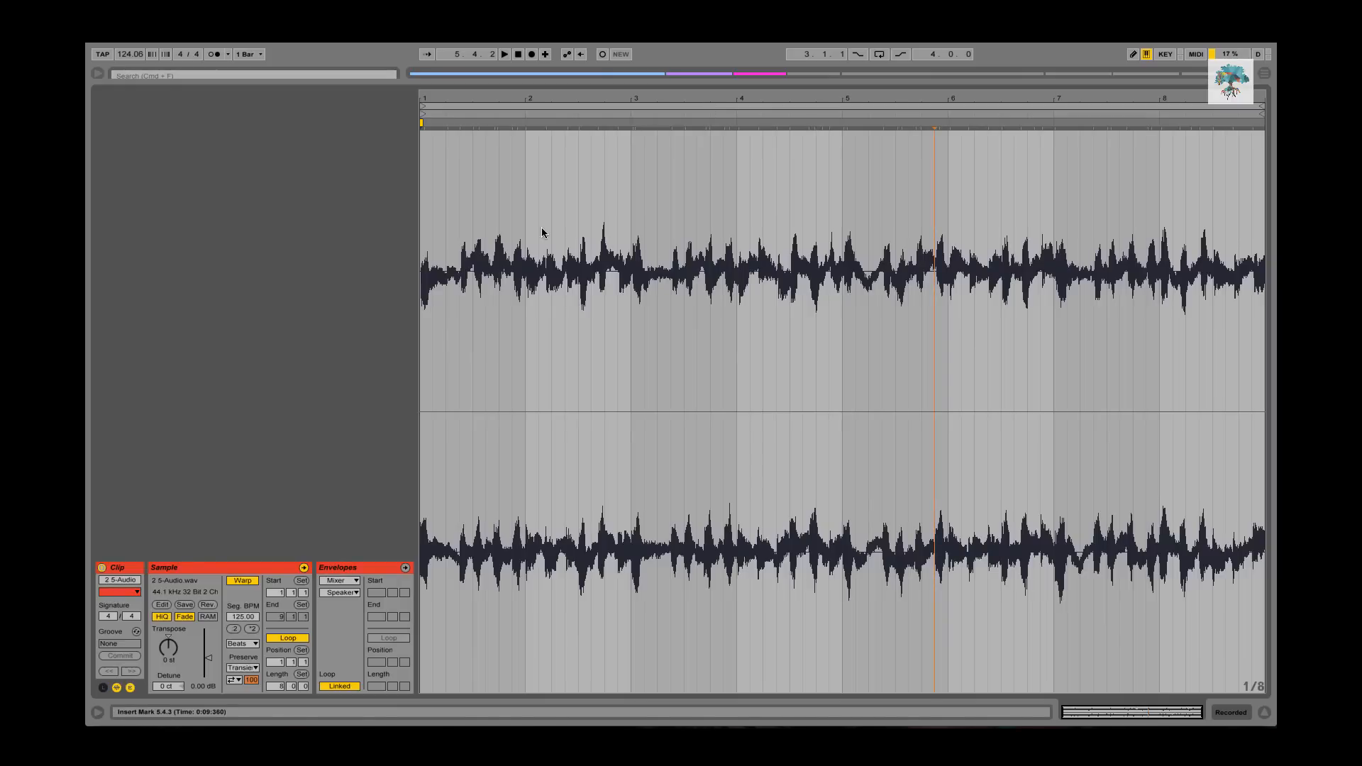
pyautogui.hotkey('shift', 'Tab')
# - Slice the 2 5-Audio clip on the Recorded track to a new MIDI track, one slice per 1/2 Note, with the Built-in preset
pyautogui.click(708, 105)
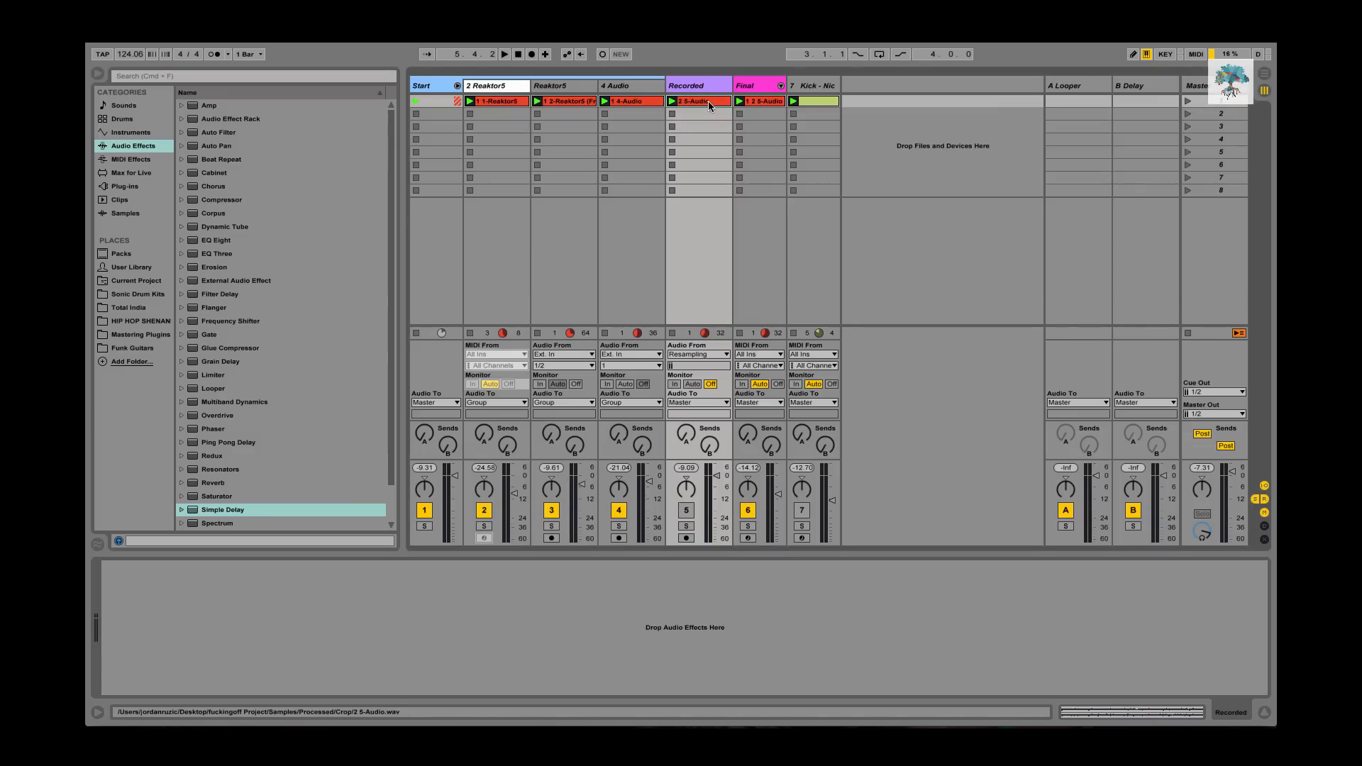
pyautogui.rightClick(708, 102)
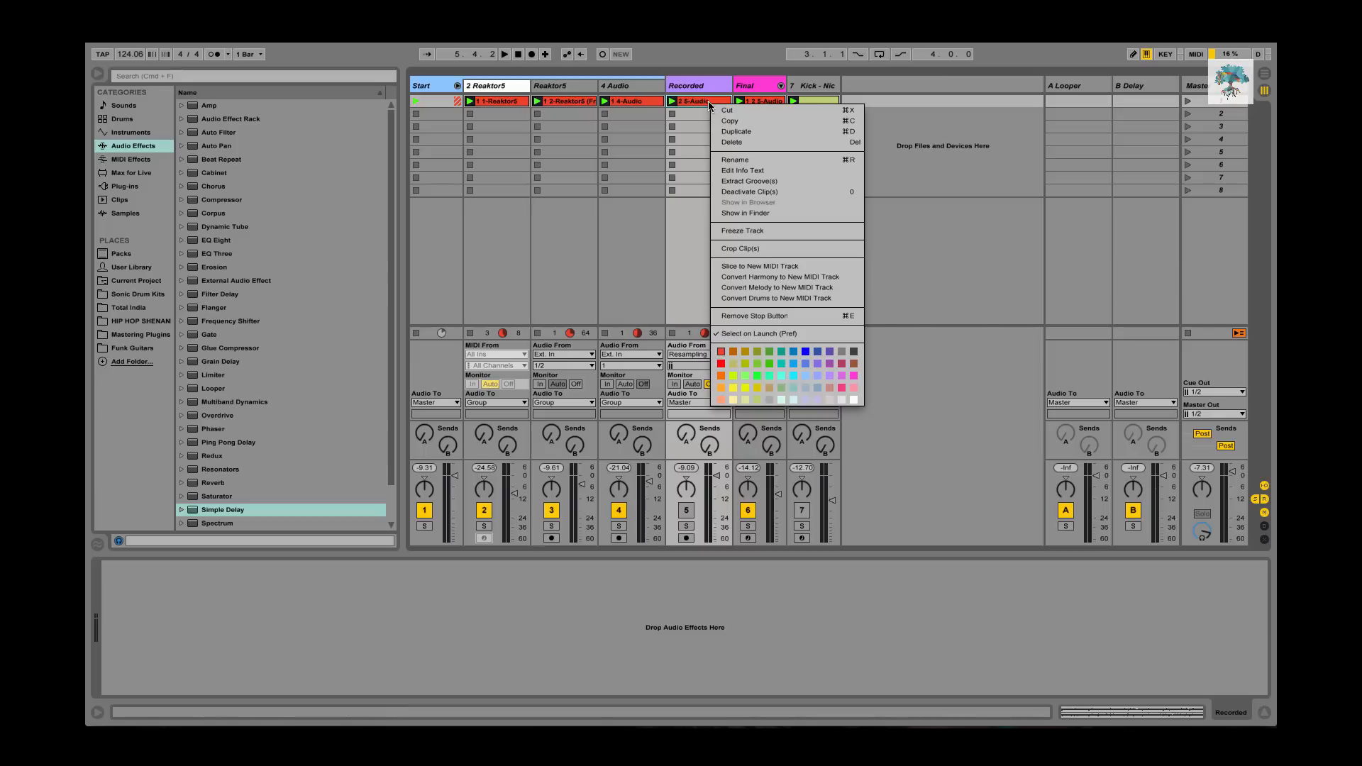
pyautogui.click(755, 269)
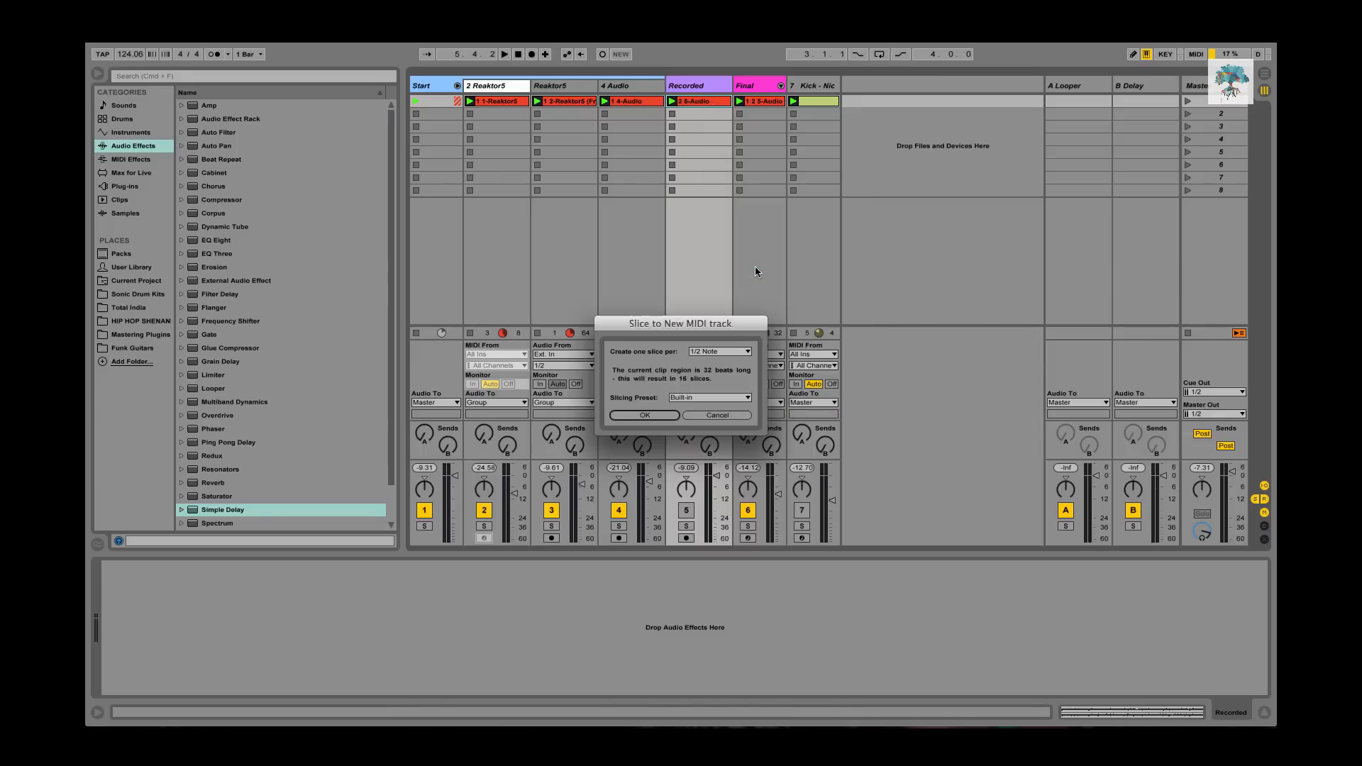
pyautogui.click(653, 417)
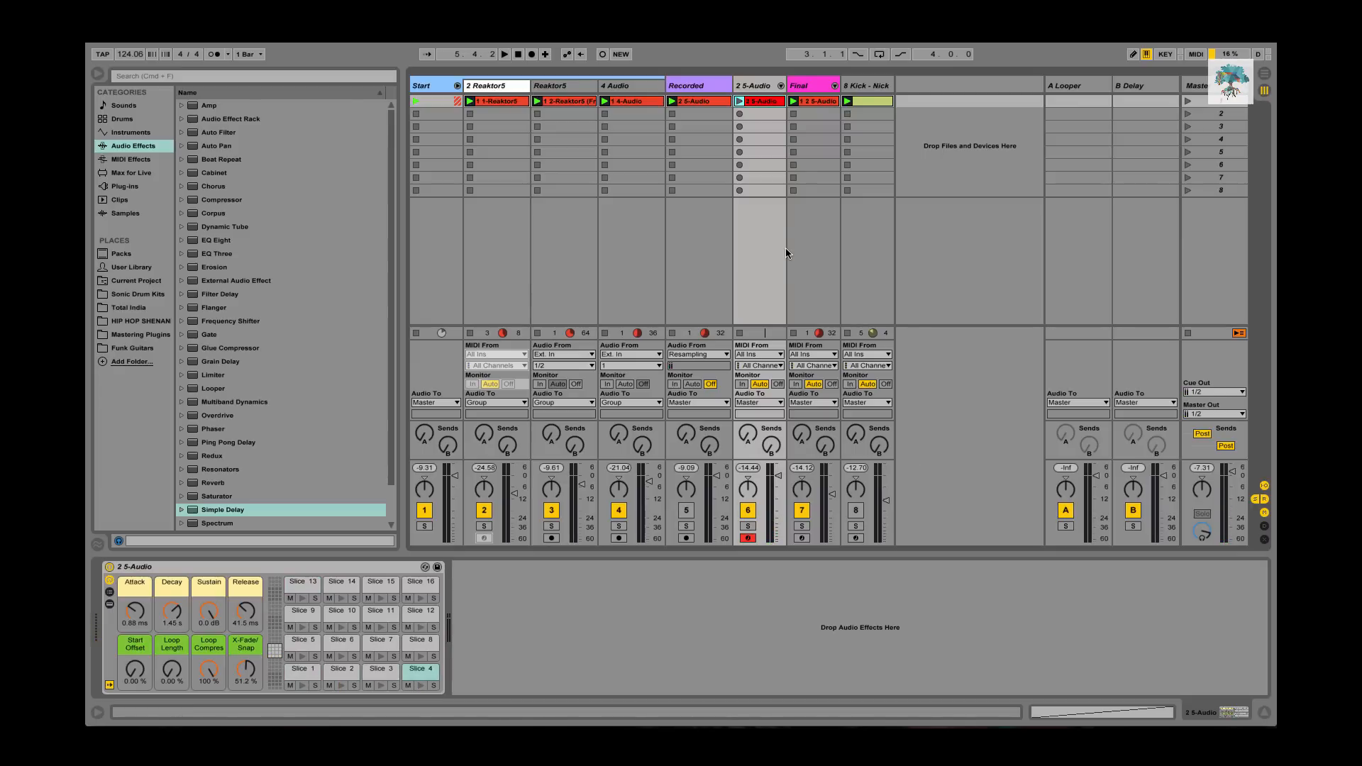
# - Set the gate of the Final track's Arpeggiator to 50%
pyautogui.click(805, 86)
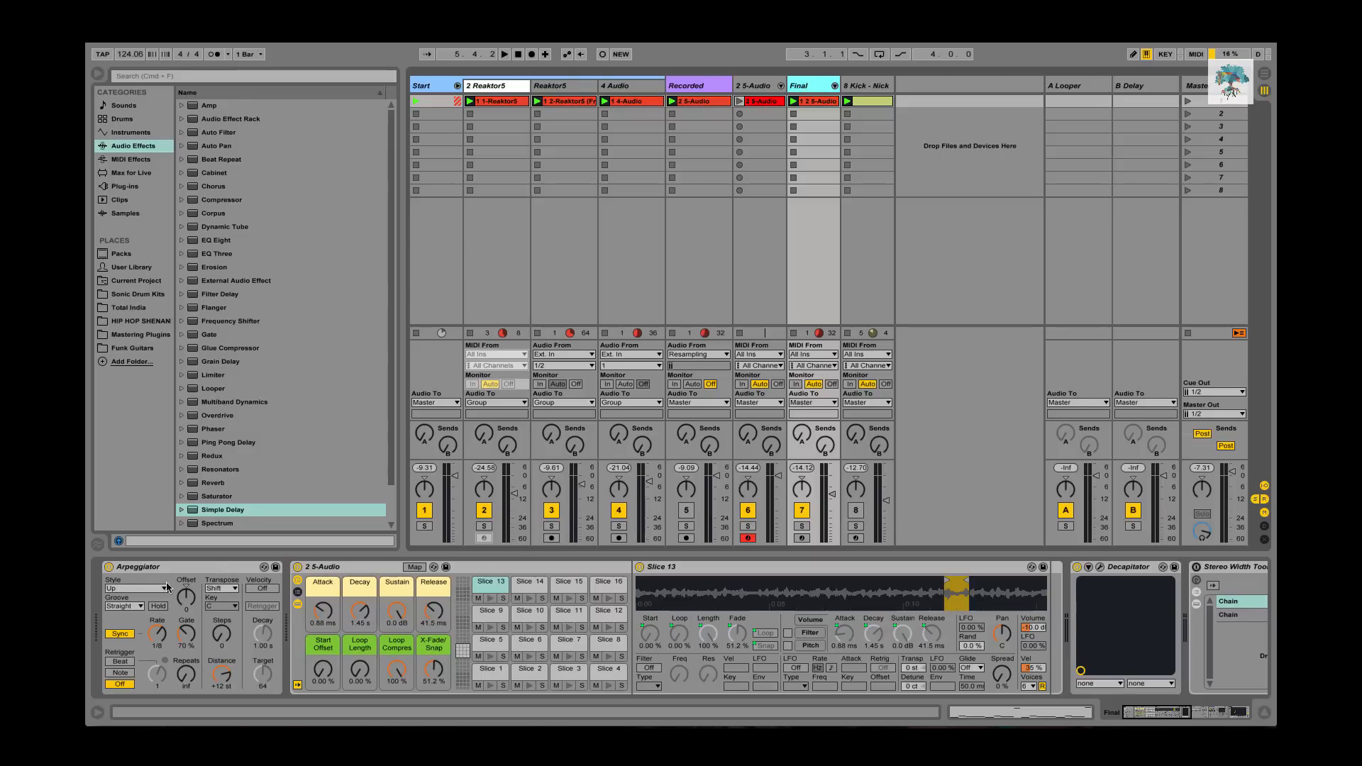
pyautogui.click(188, 636)
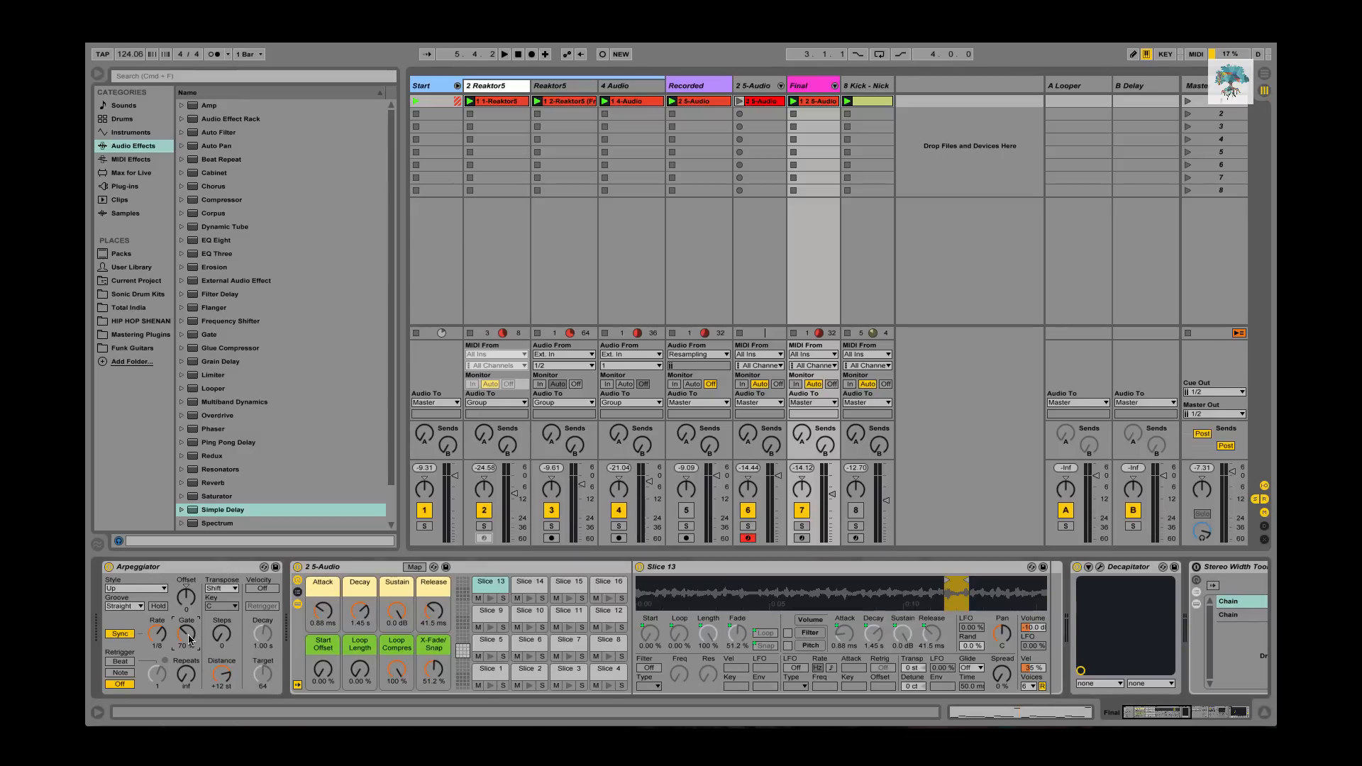
pyautogui.write('50')
pyautogui.press('Return')
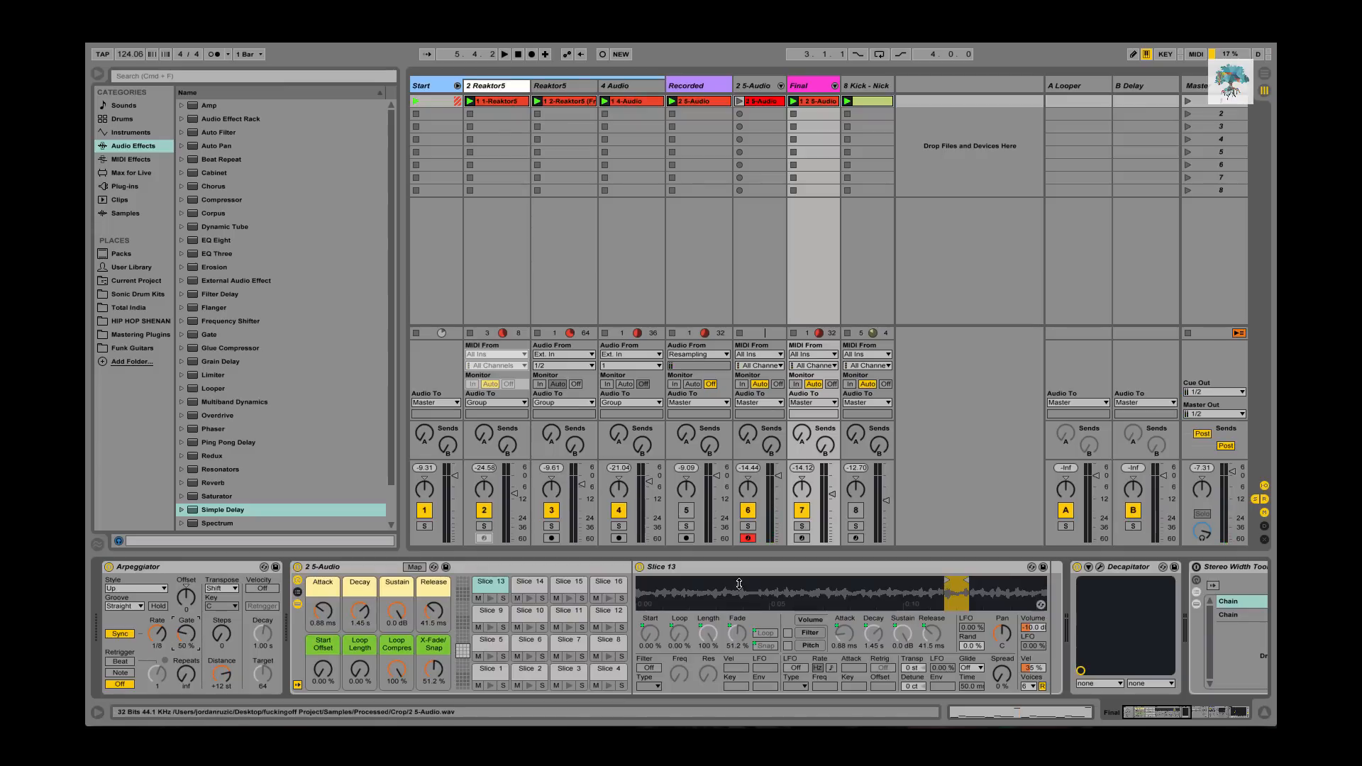
# - Arm the Final track for live playing and set its Arpeggiator gate to 70%
pyautogui.click(802, 538)
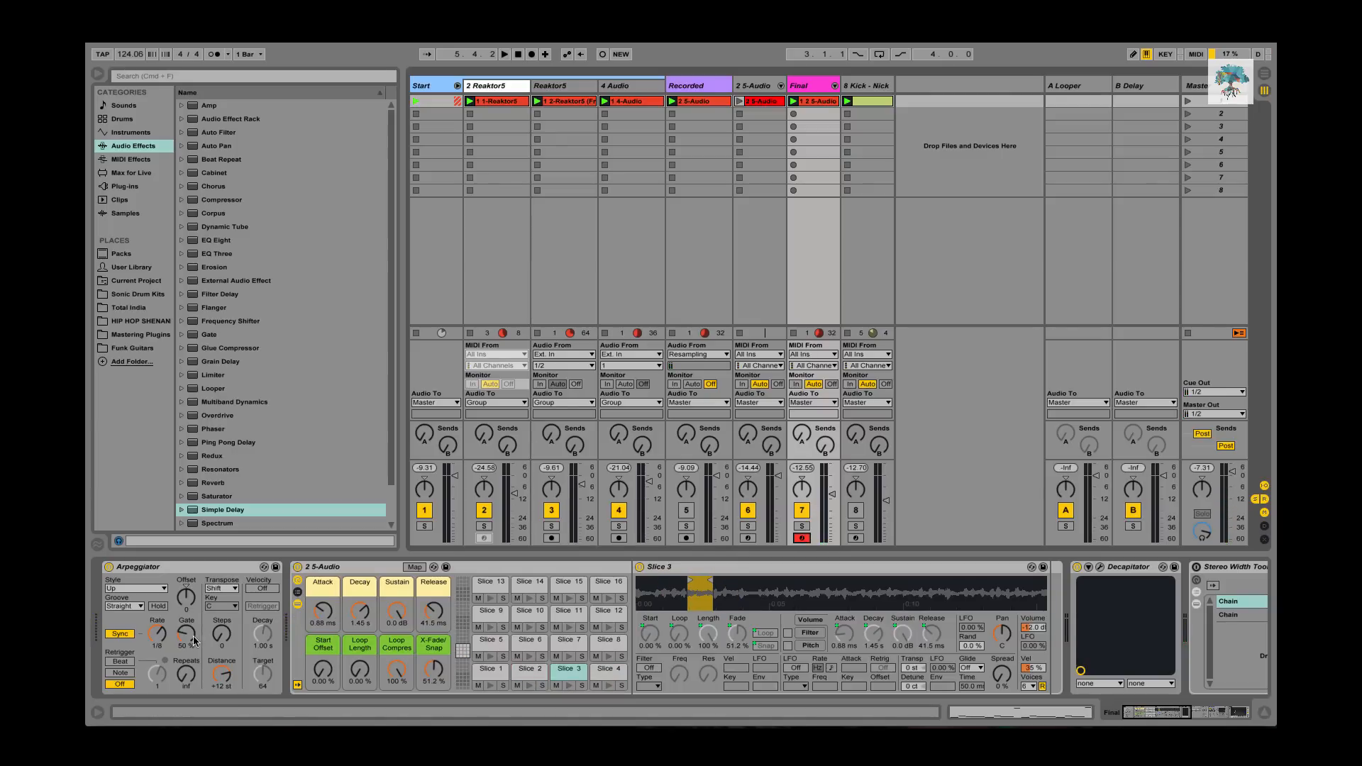
pyautogui.write('12.')
pyautogui.write('0')
pyautogui.press('Return')
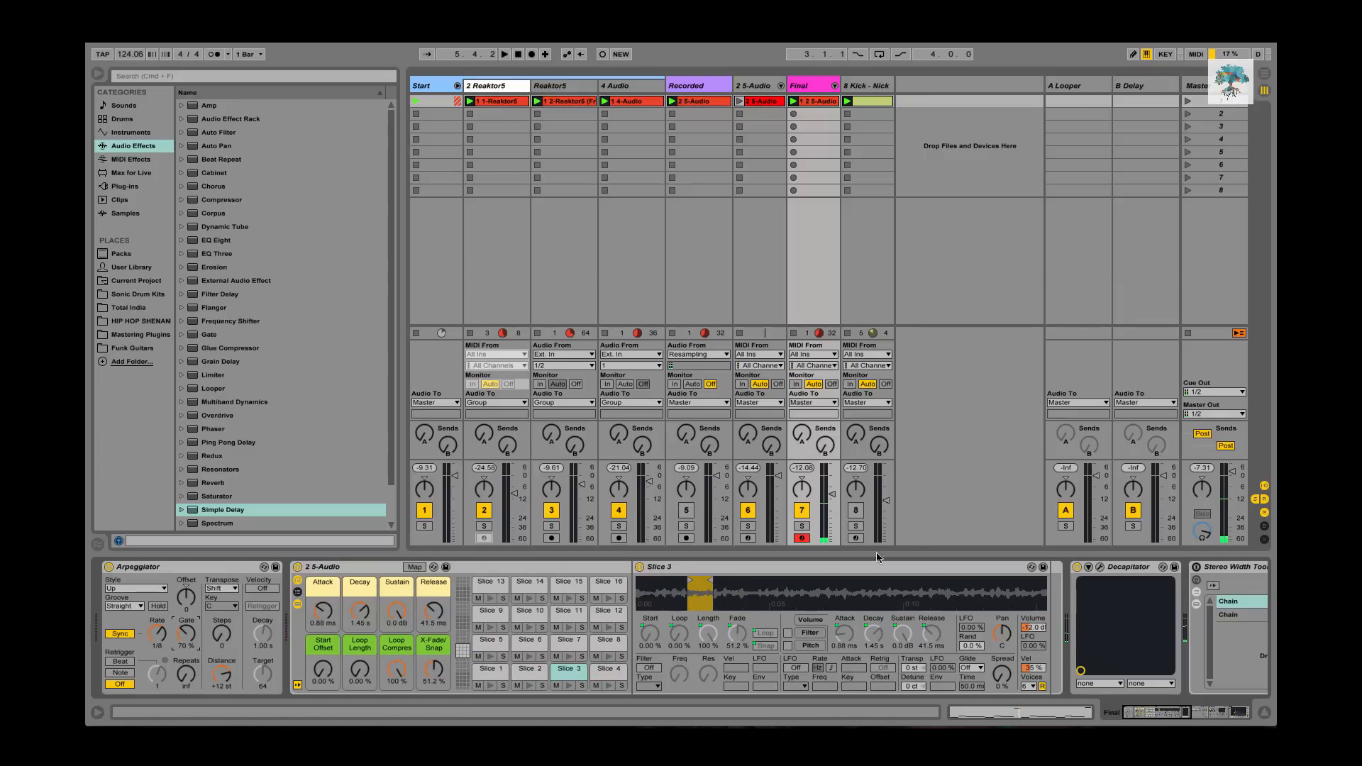
# - Compare the Final track's sound with the Decapitator effect bypassed and re-enabled
pyautogui.click(1077, 568)
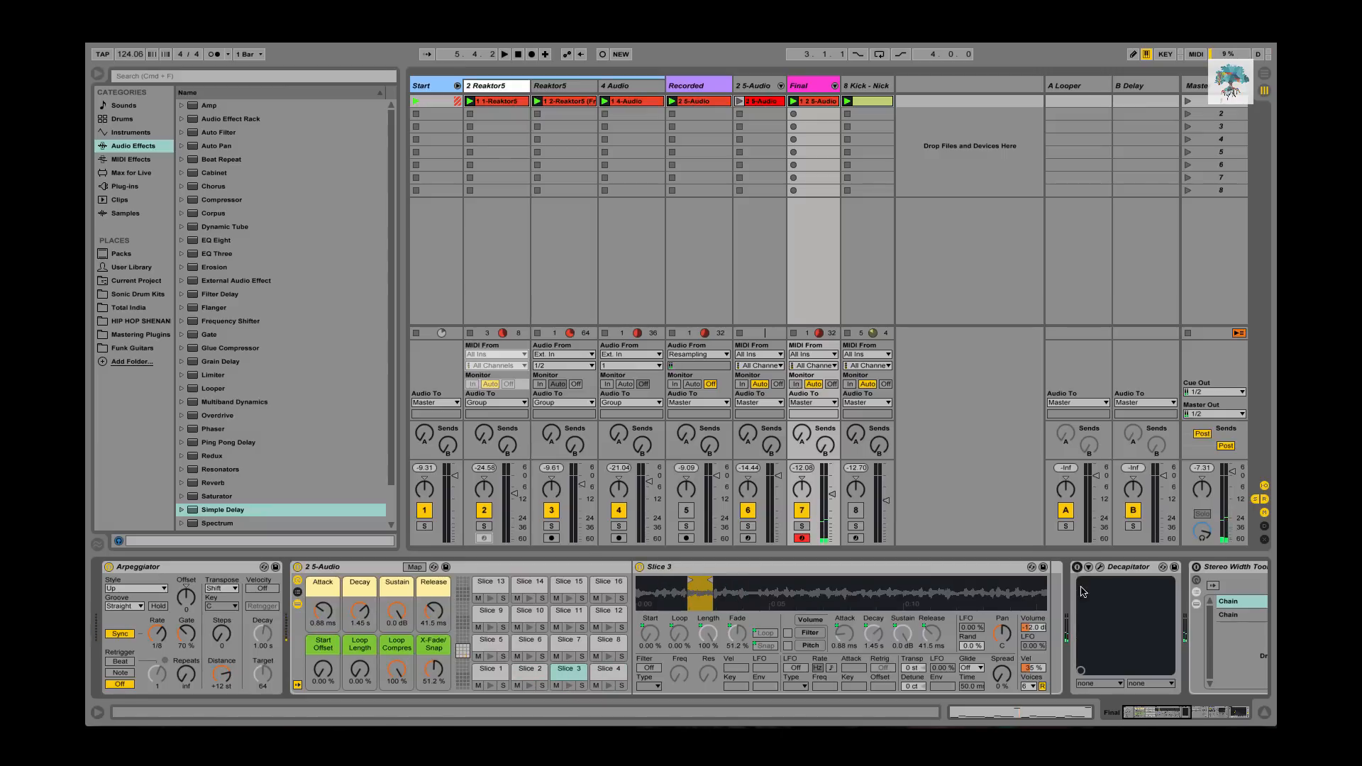
pyautogui.click(1078, 568)
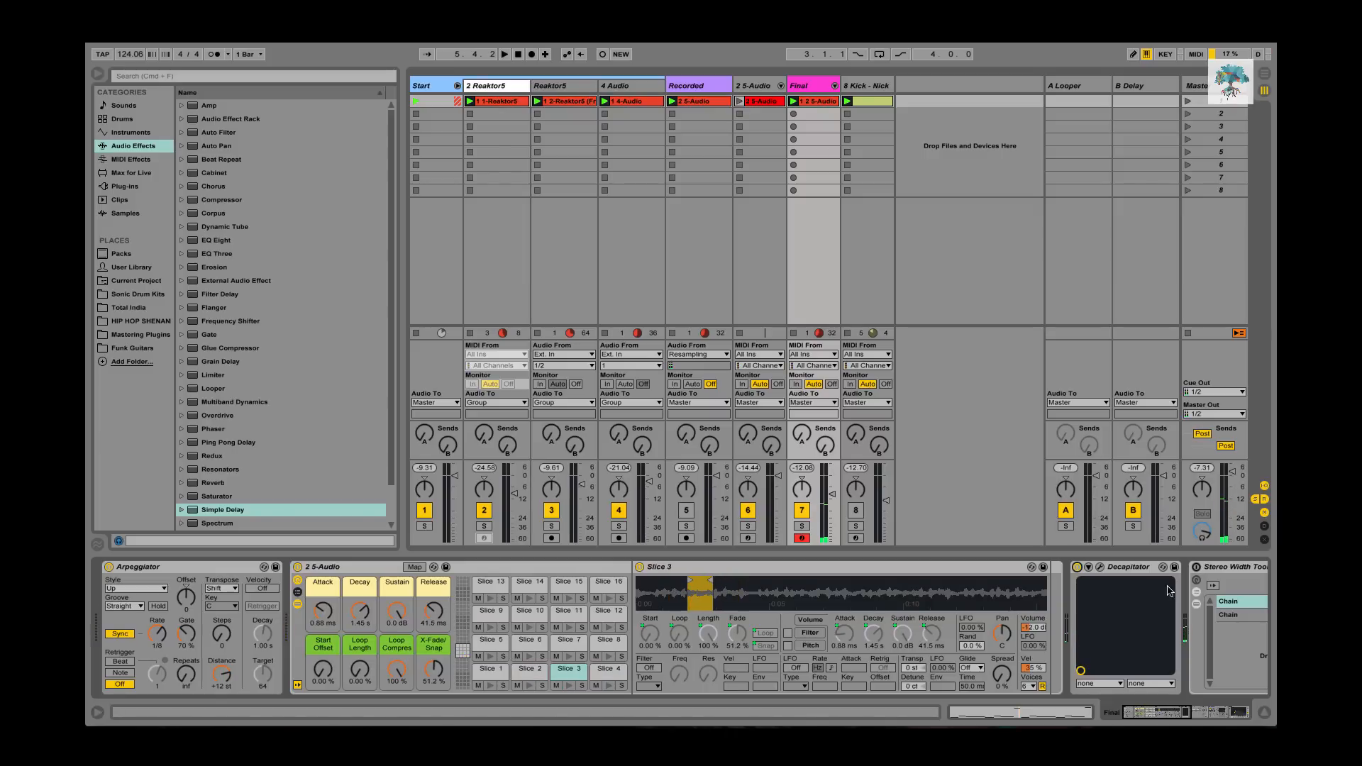
# - Solo the Kick and Final tracks together to audition the sidechained Glue Compressor against the kick
pyautogui.hscroll(10, 934, 673)
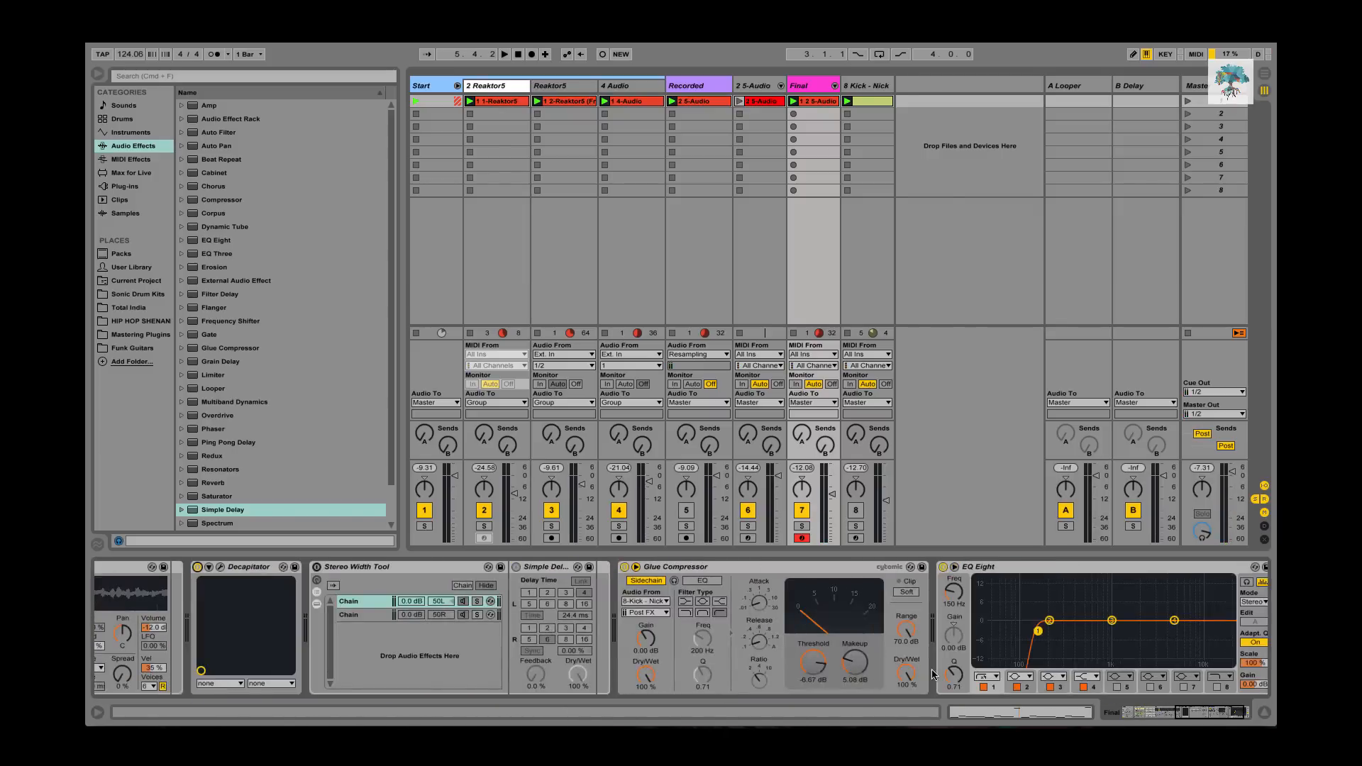
pyautogui.click(855, 526)
pyautogui.keyDown('super'); pyautogui.click(802, 526); pyautogui.keyUp('super')
pyautogui.press('space')
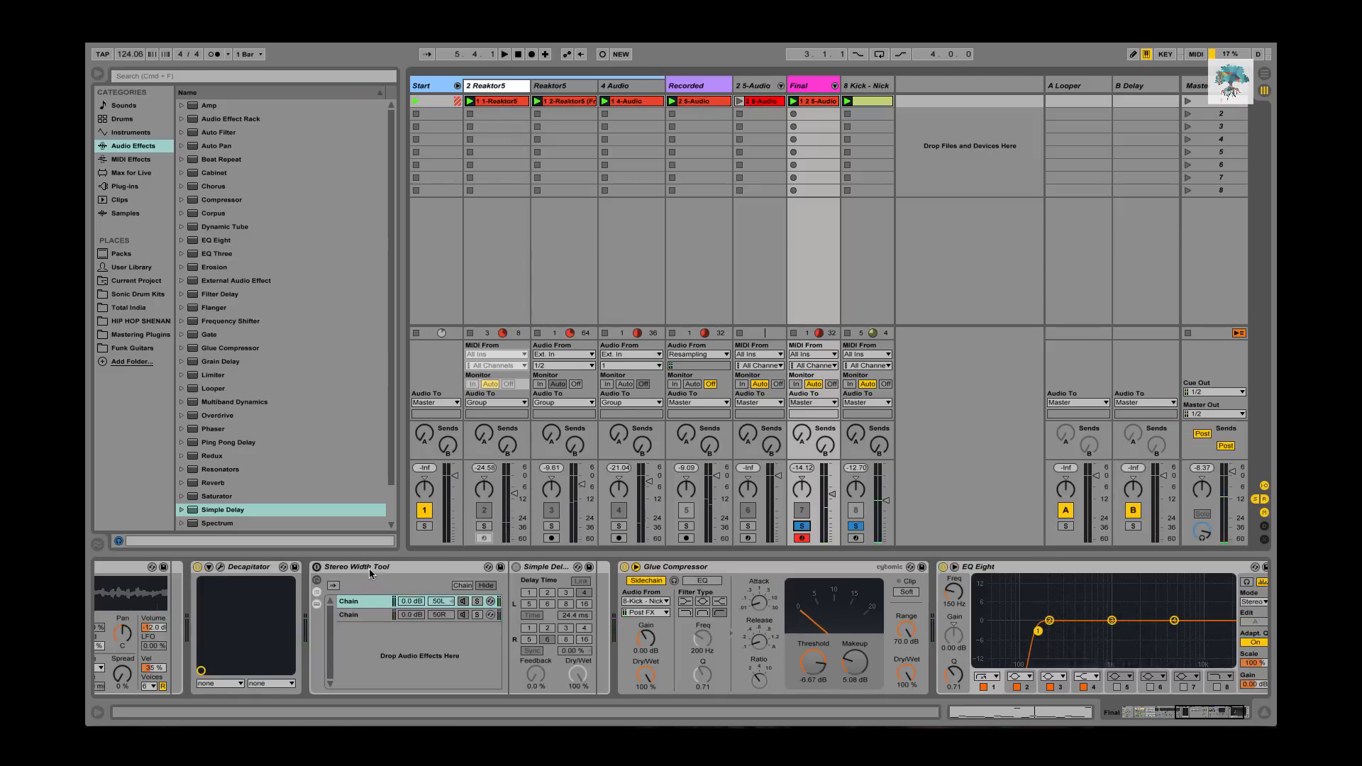
# - Delete the Stereo Width Tool rack from the Final track's device chain
pyautogui.click(369, 572)
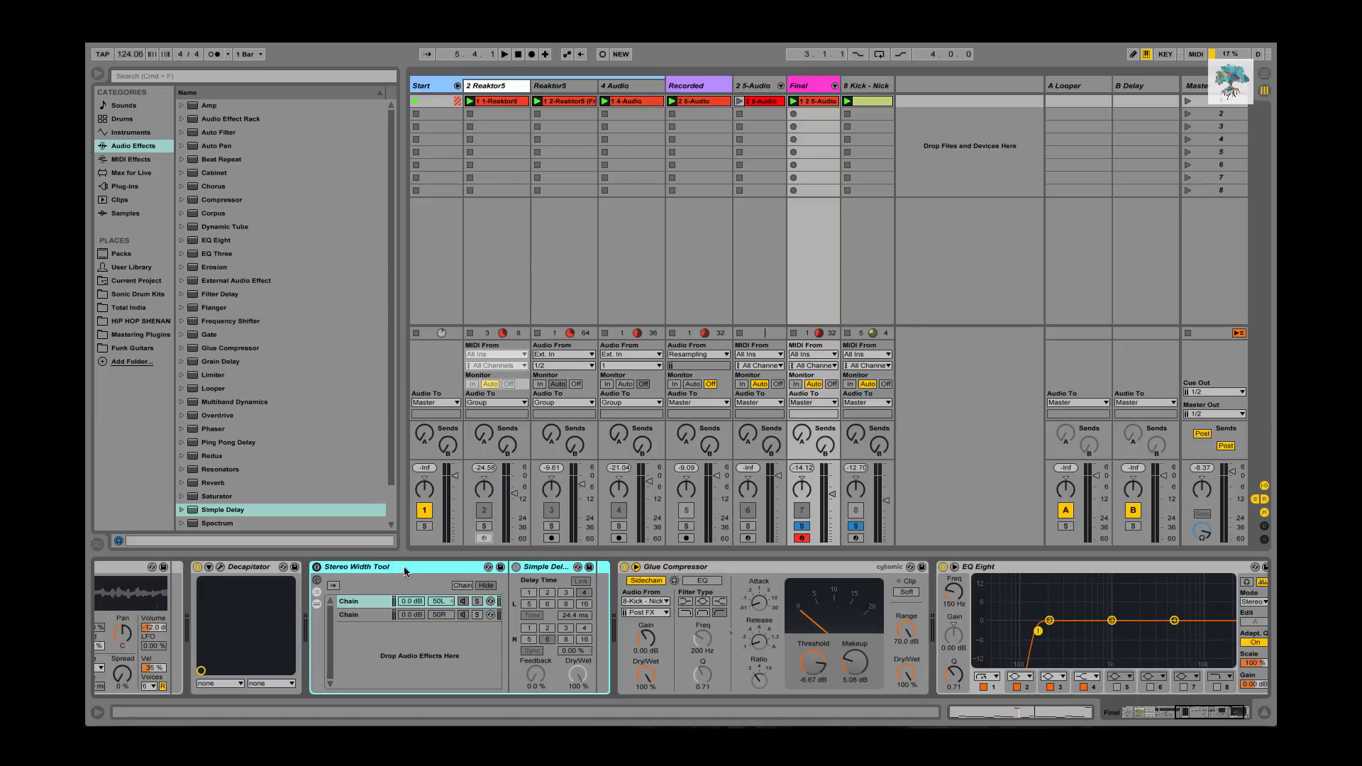
pyautogui.press('Delete')
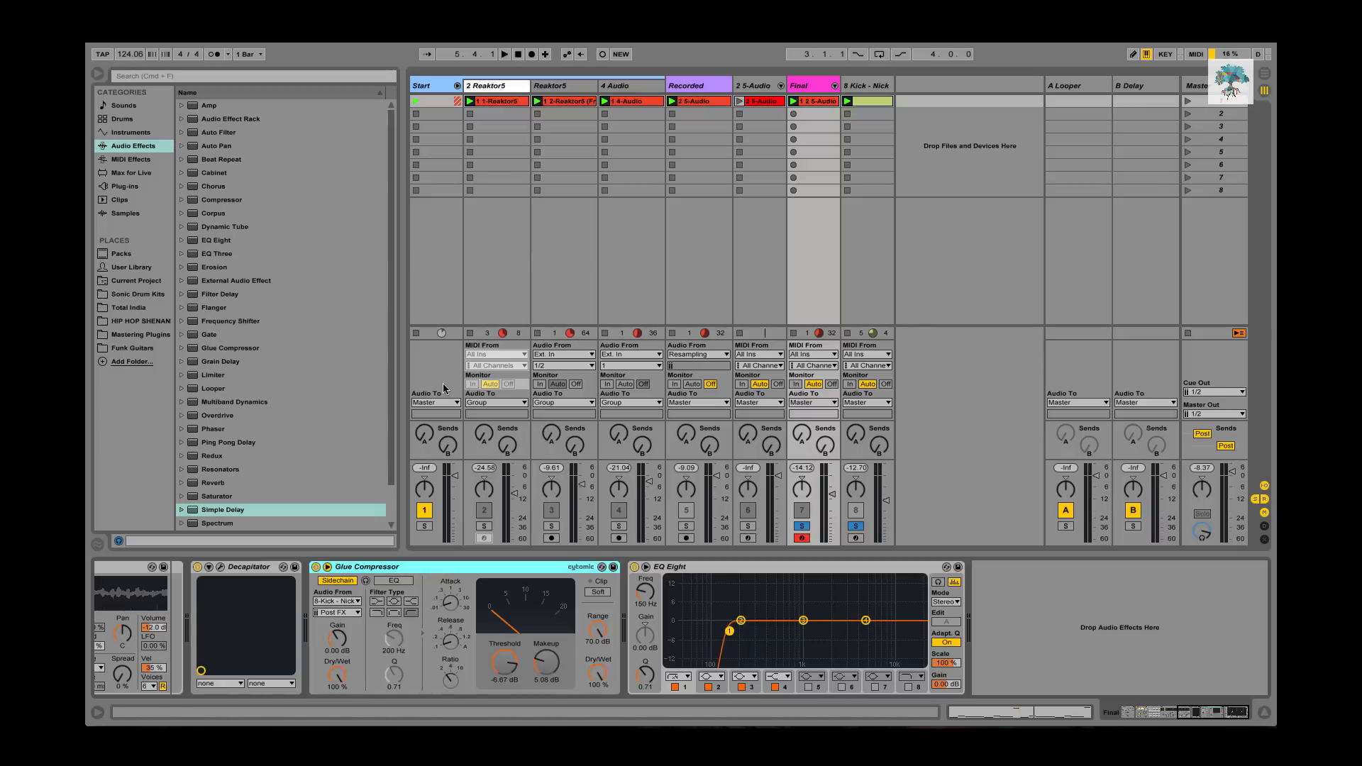
# - Review the source clips on the 2 Reaktor5, 4 Audio and Reaktor5 tracks, finishing with the 2 Reaktor5 track selected
pyautogui.doubleClick(501, 103)
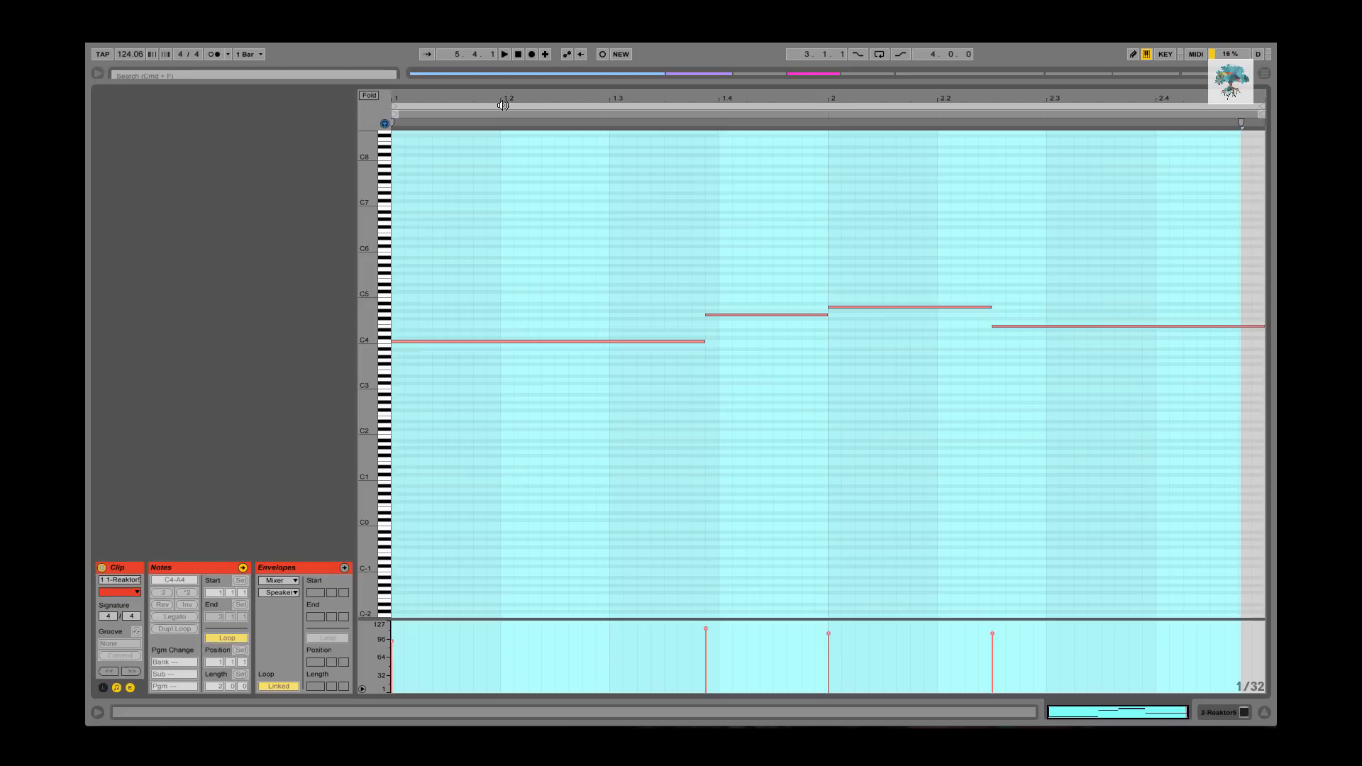
pyautogui.hotkey('shift', 'Tab')
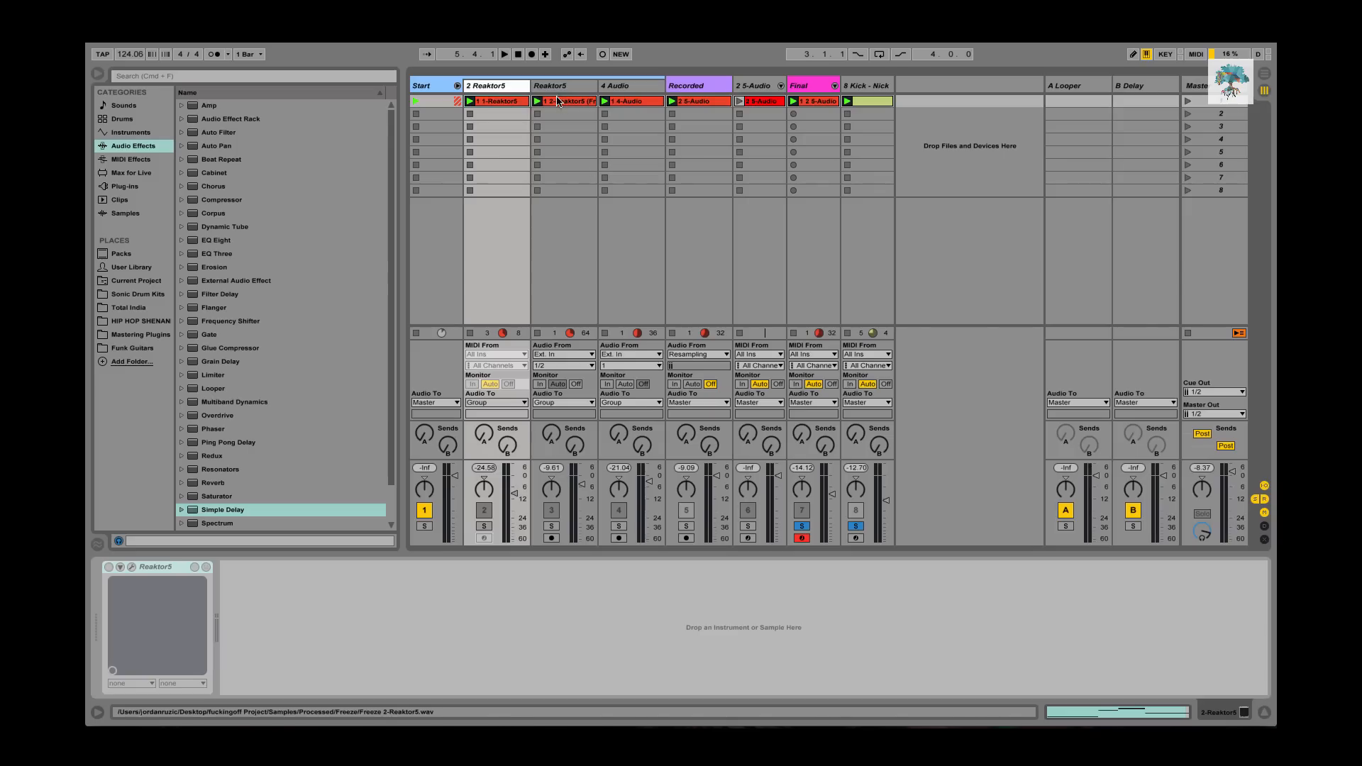
pyautogui.click(591, 102)
pyautogui.click(635, 103)
pyautogui.doubleClick(635, 103)
pyautogui.hotkey('shift', 'Tab')
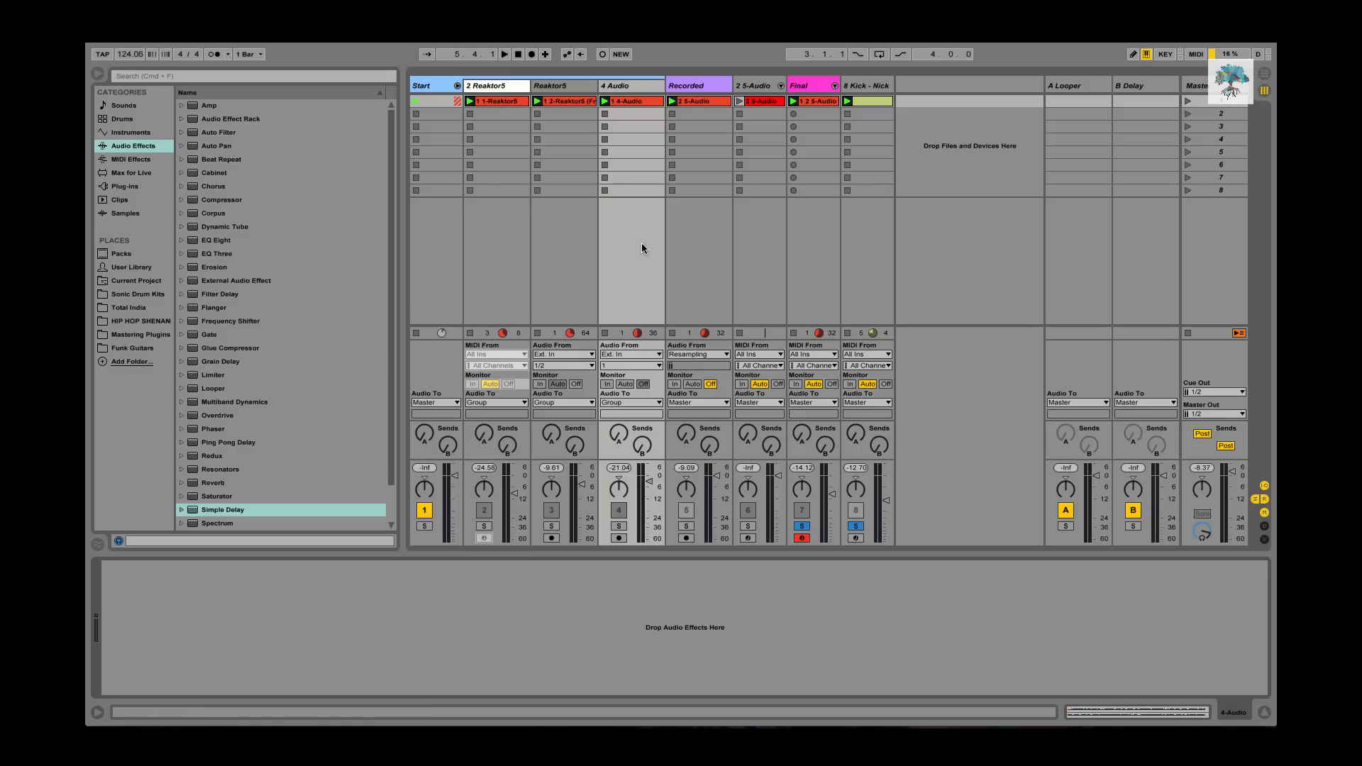
pyautogui.doubleClick(570, 103)
pyautogui.hotkey('shift', 'Tab')
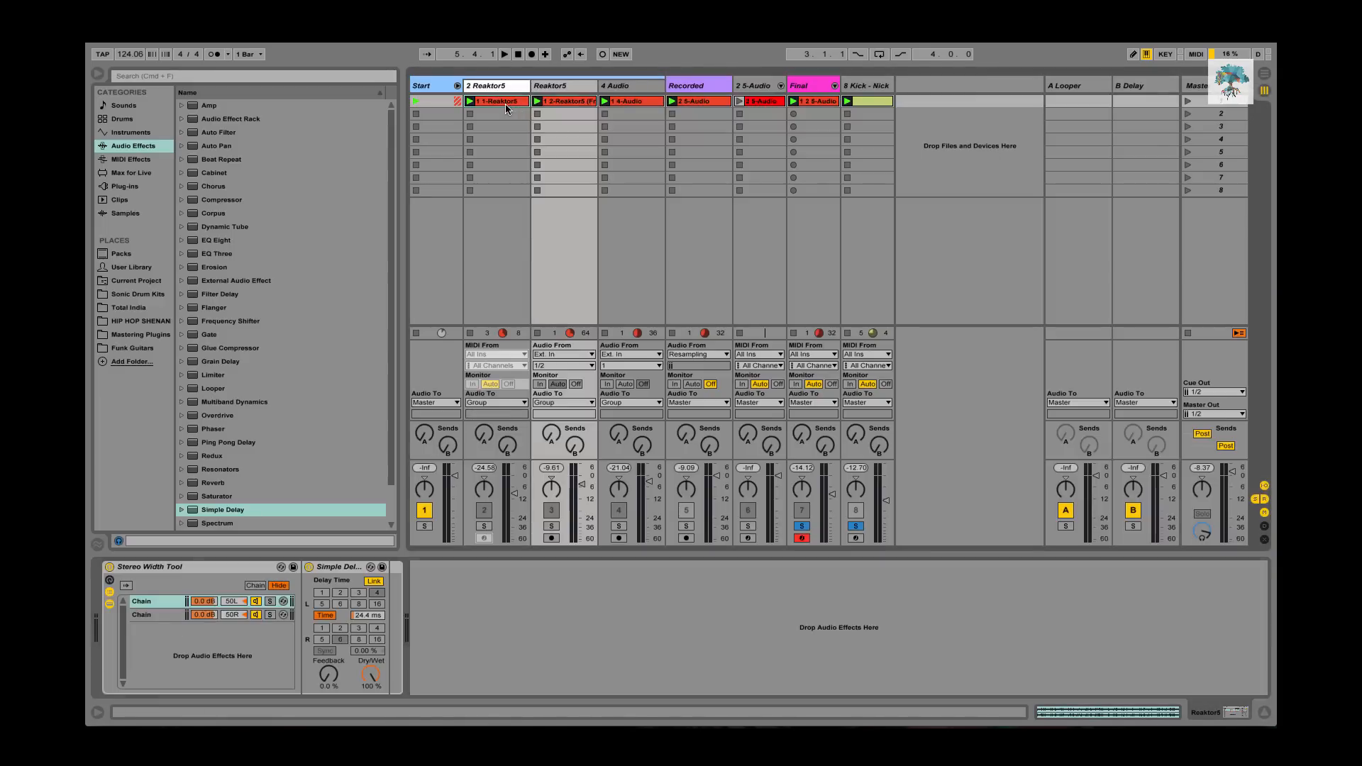
pyautogui.click(505, 104)
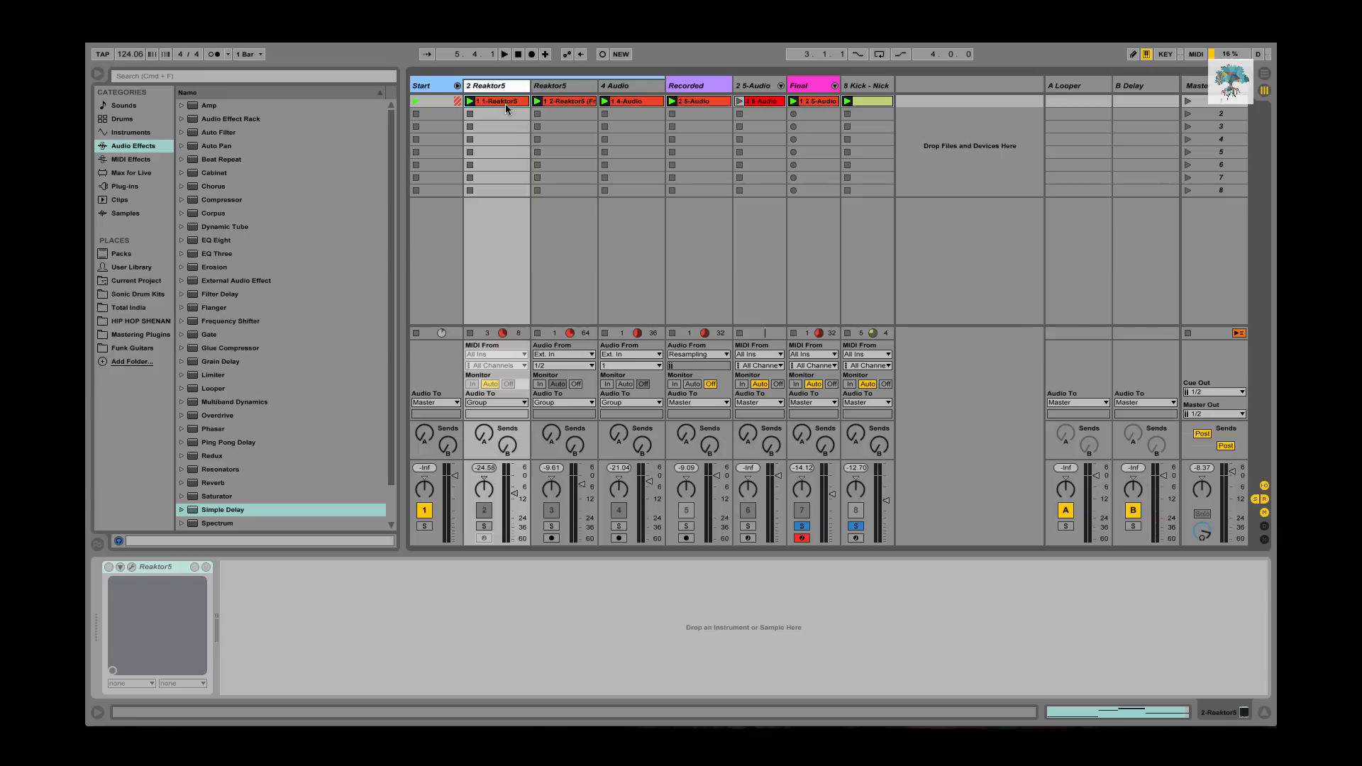